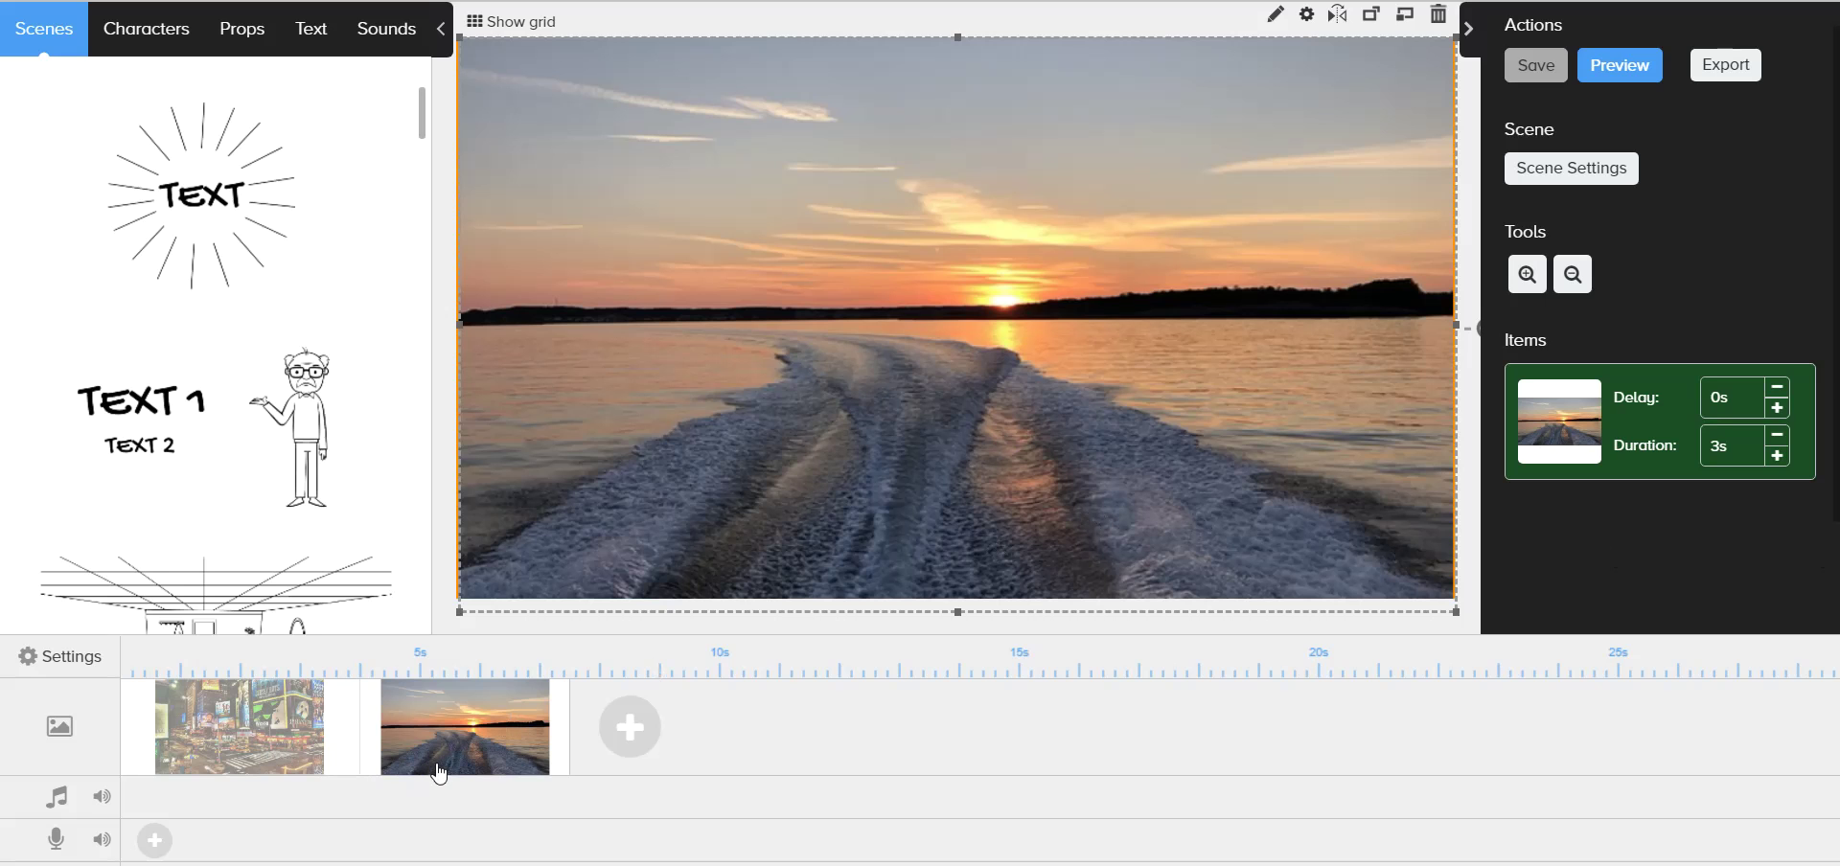
Step: Add a new scene with a two-line Champaign and limos bold title 'How society programs you'
{"action": "left_click", "coordinate": [640, 744]}
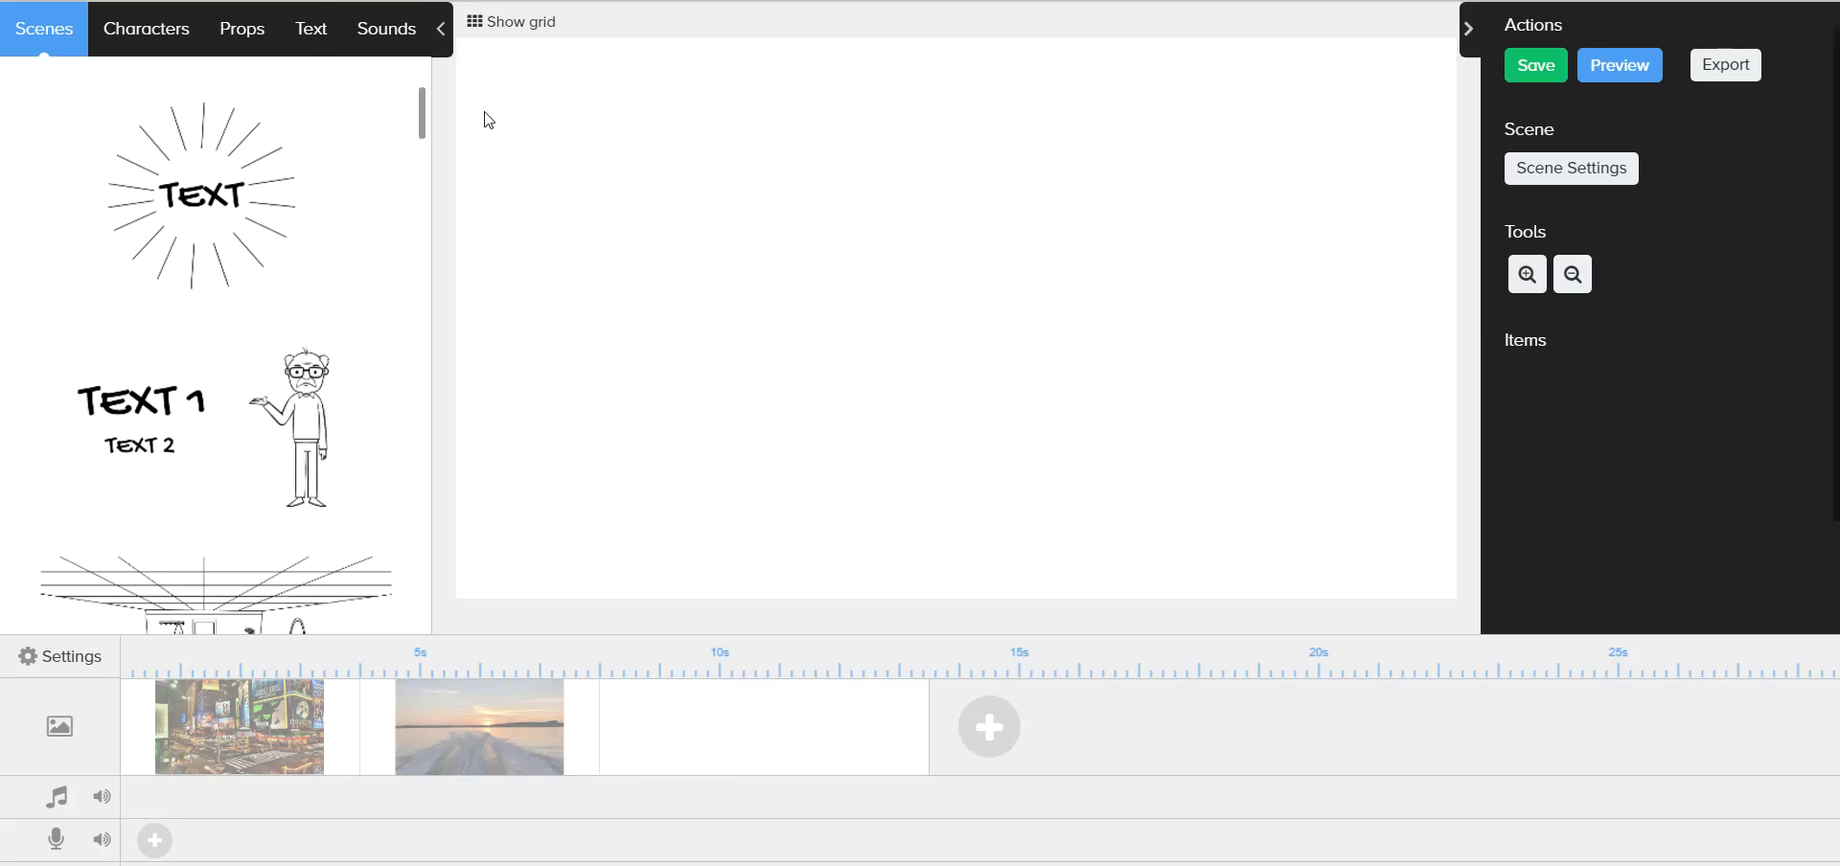
{"action": "left_click", "coordinate": [322, 43]}
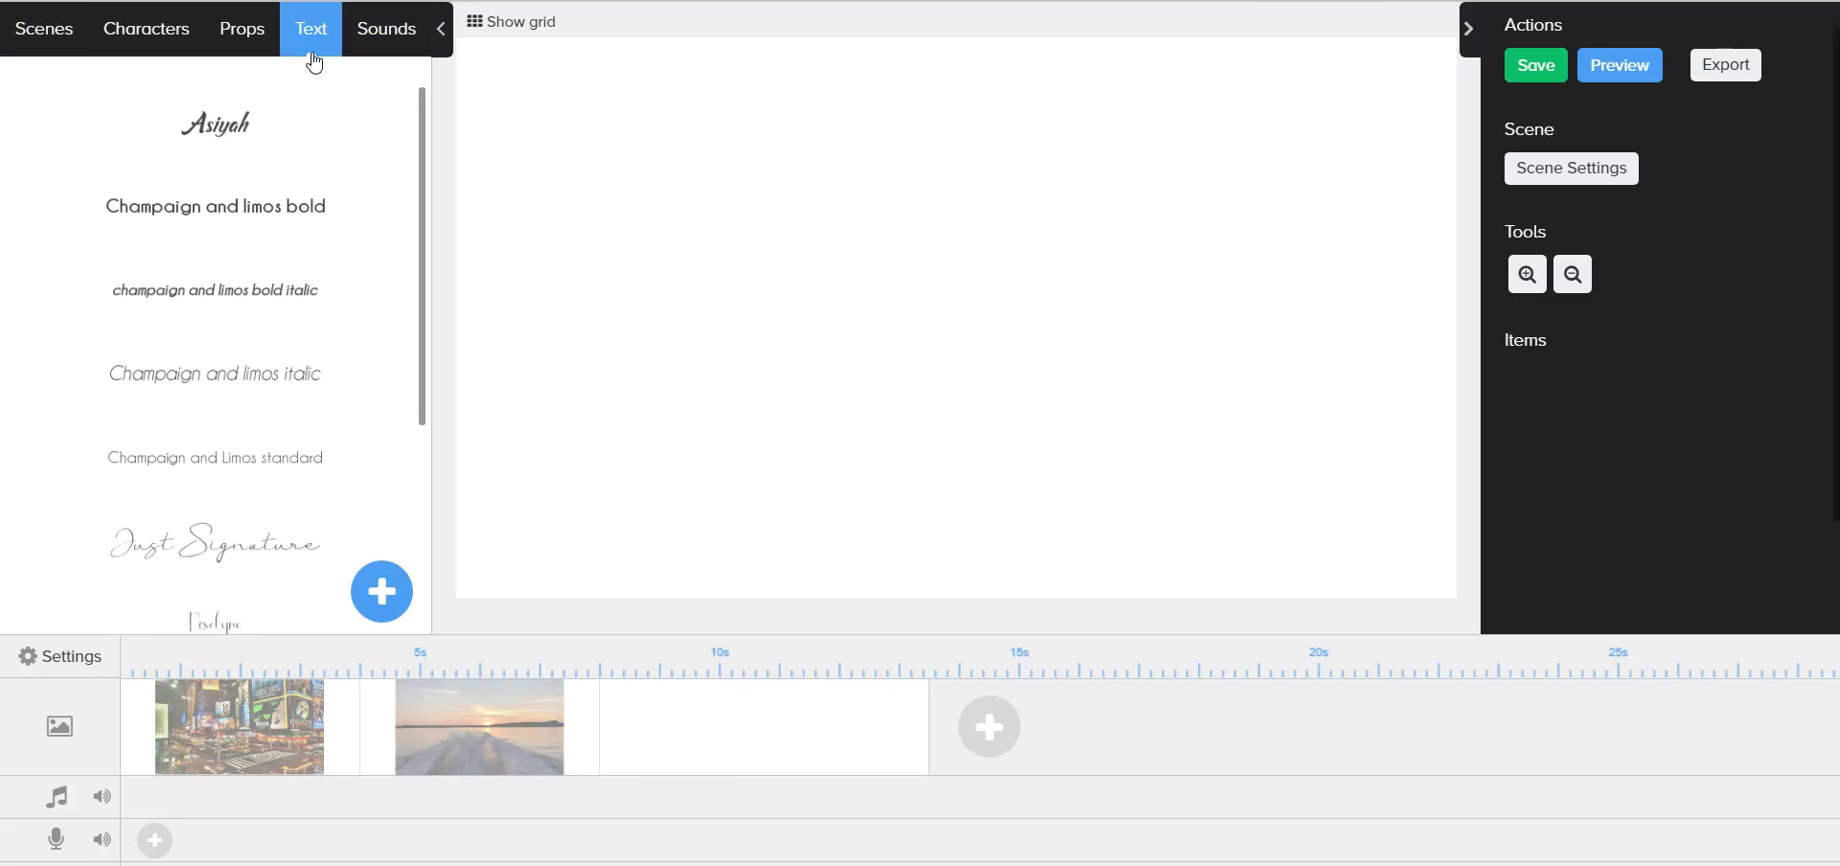
{"action": "left_click", "coordinate": [299, 221]}
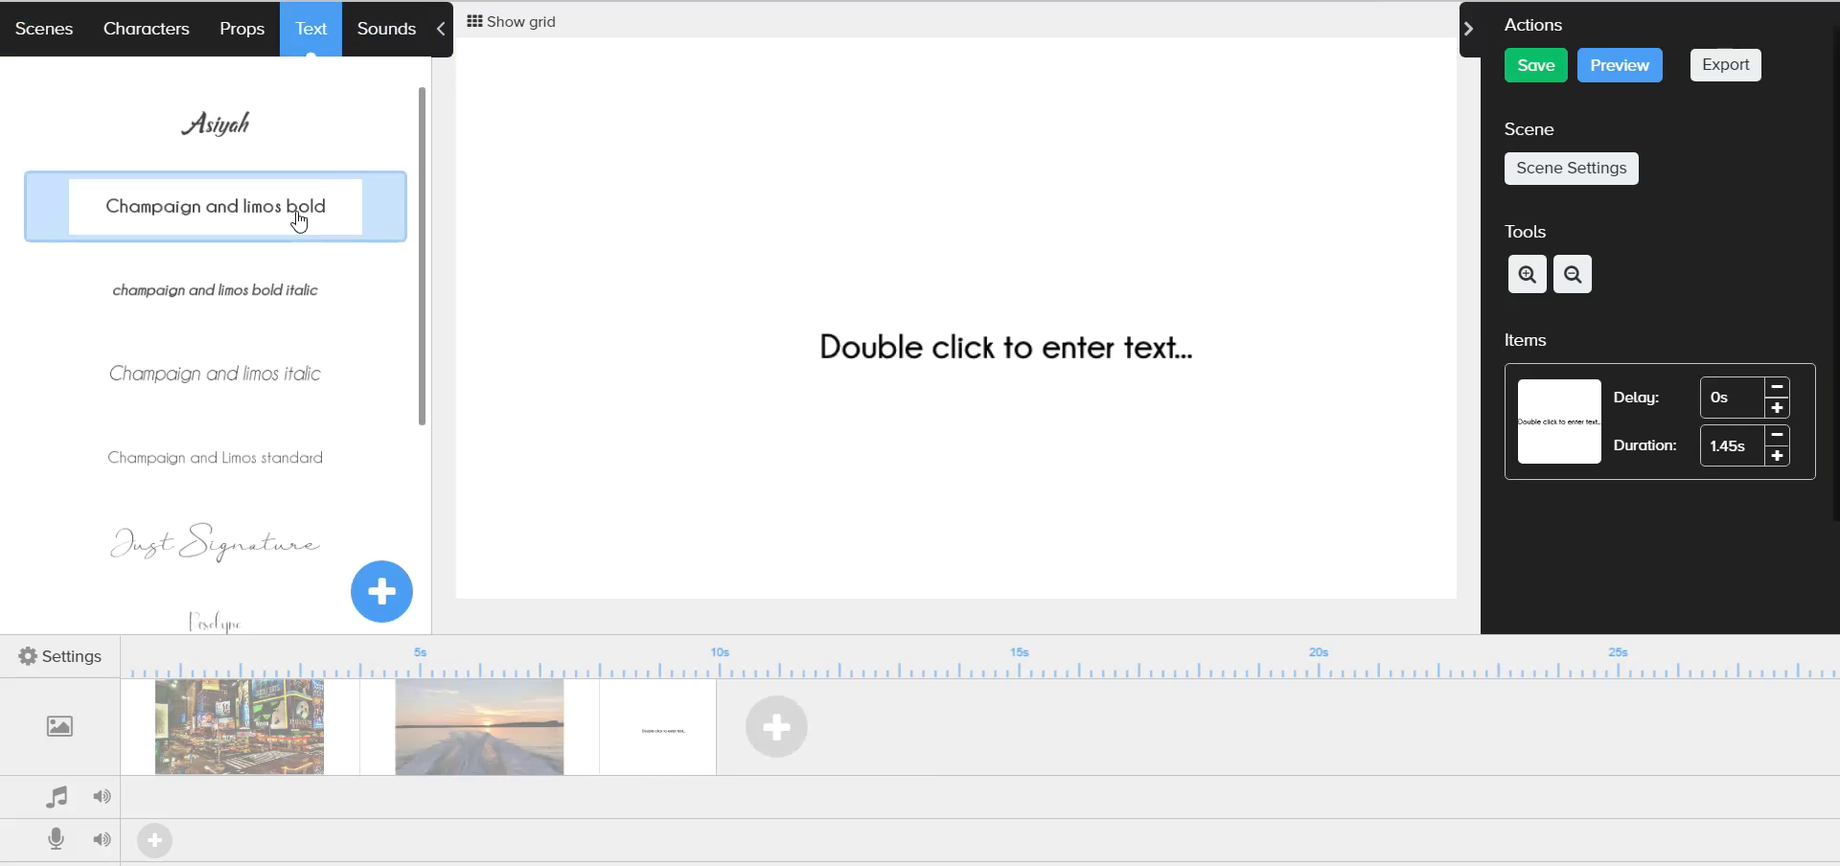
{"action": "double_click", "coordinate": [972, 342]}
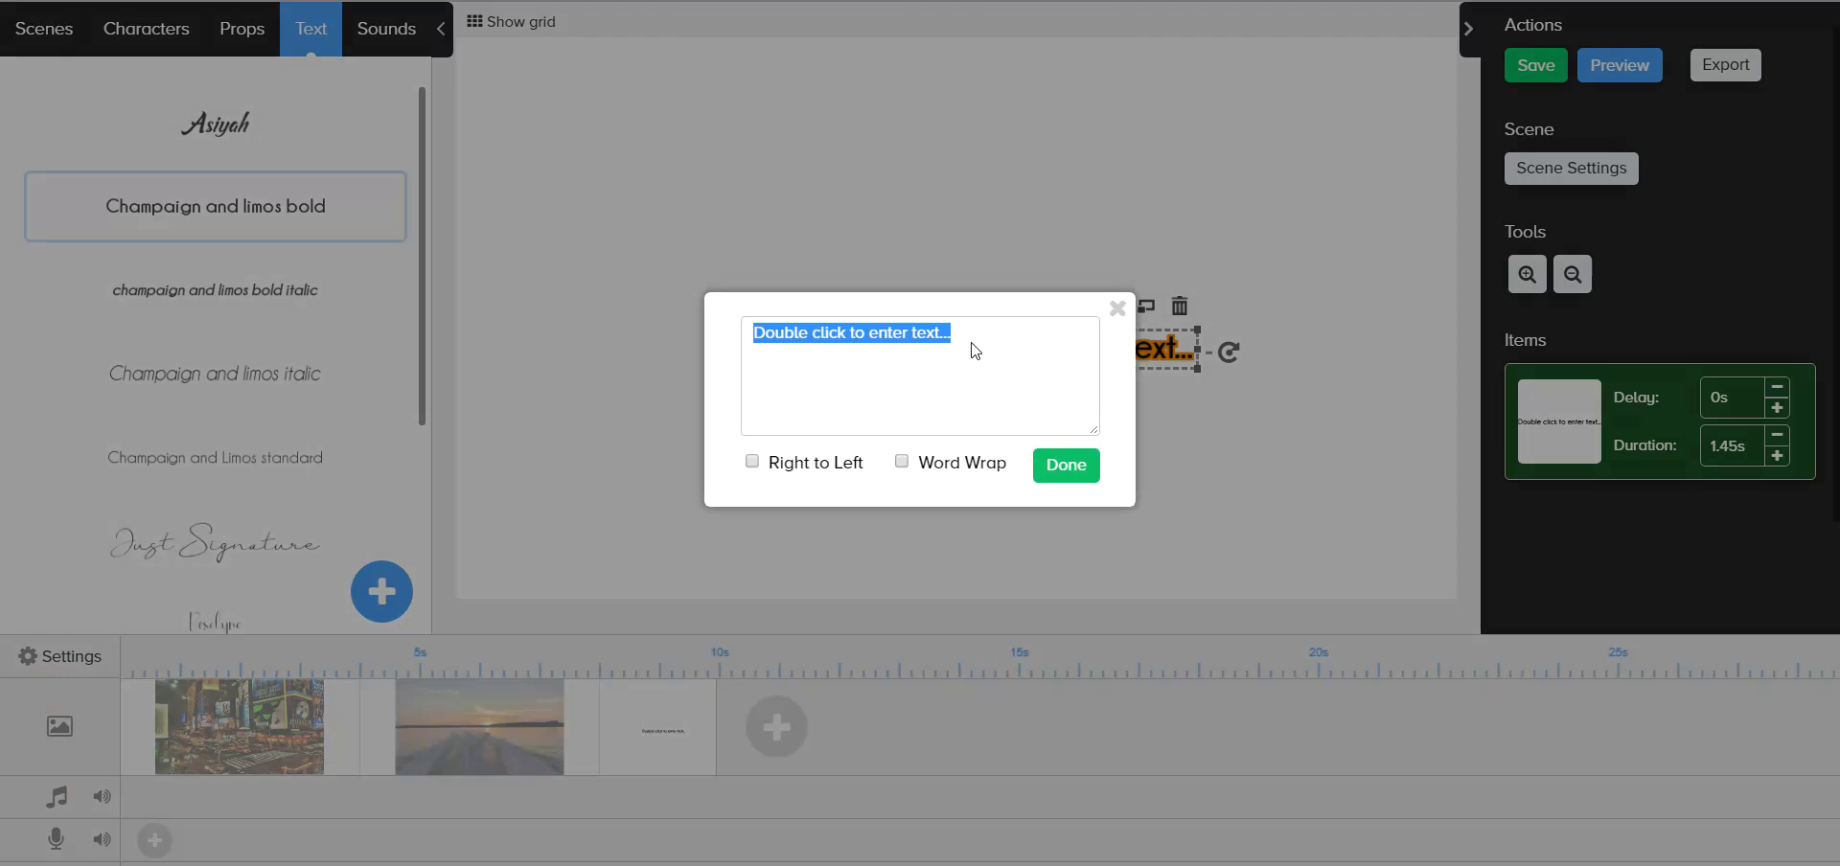
{"action": "type", "text": "H"}
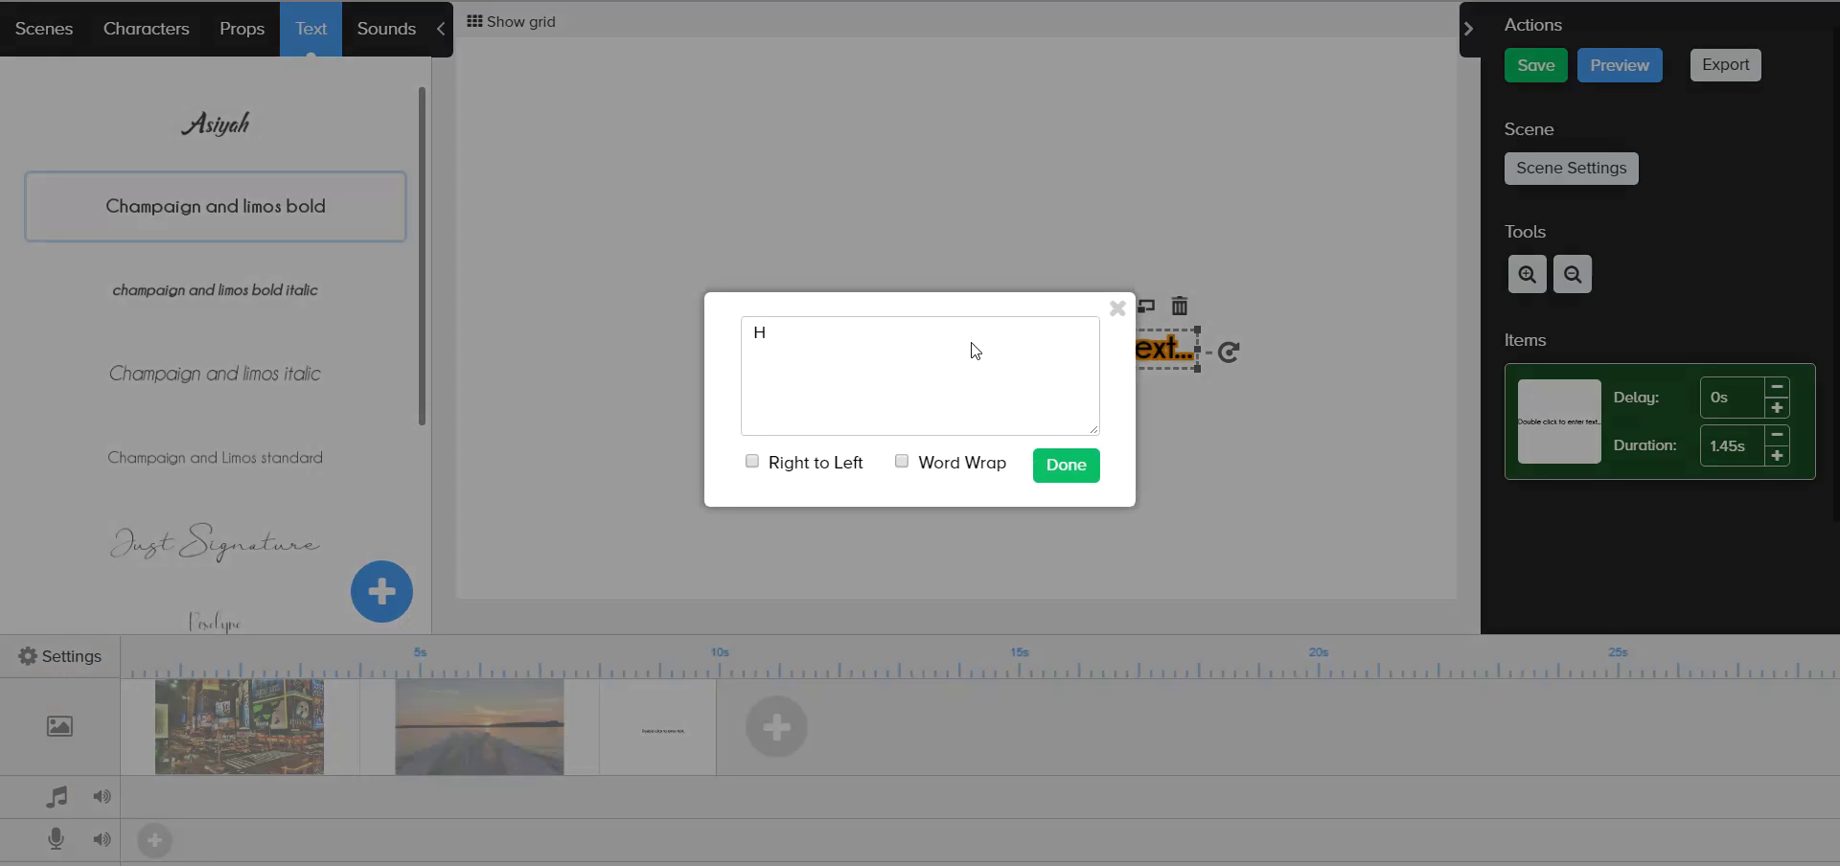
{"action": "type", "text": "ow society"}
{"action": "type", "text": " program"}
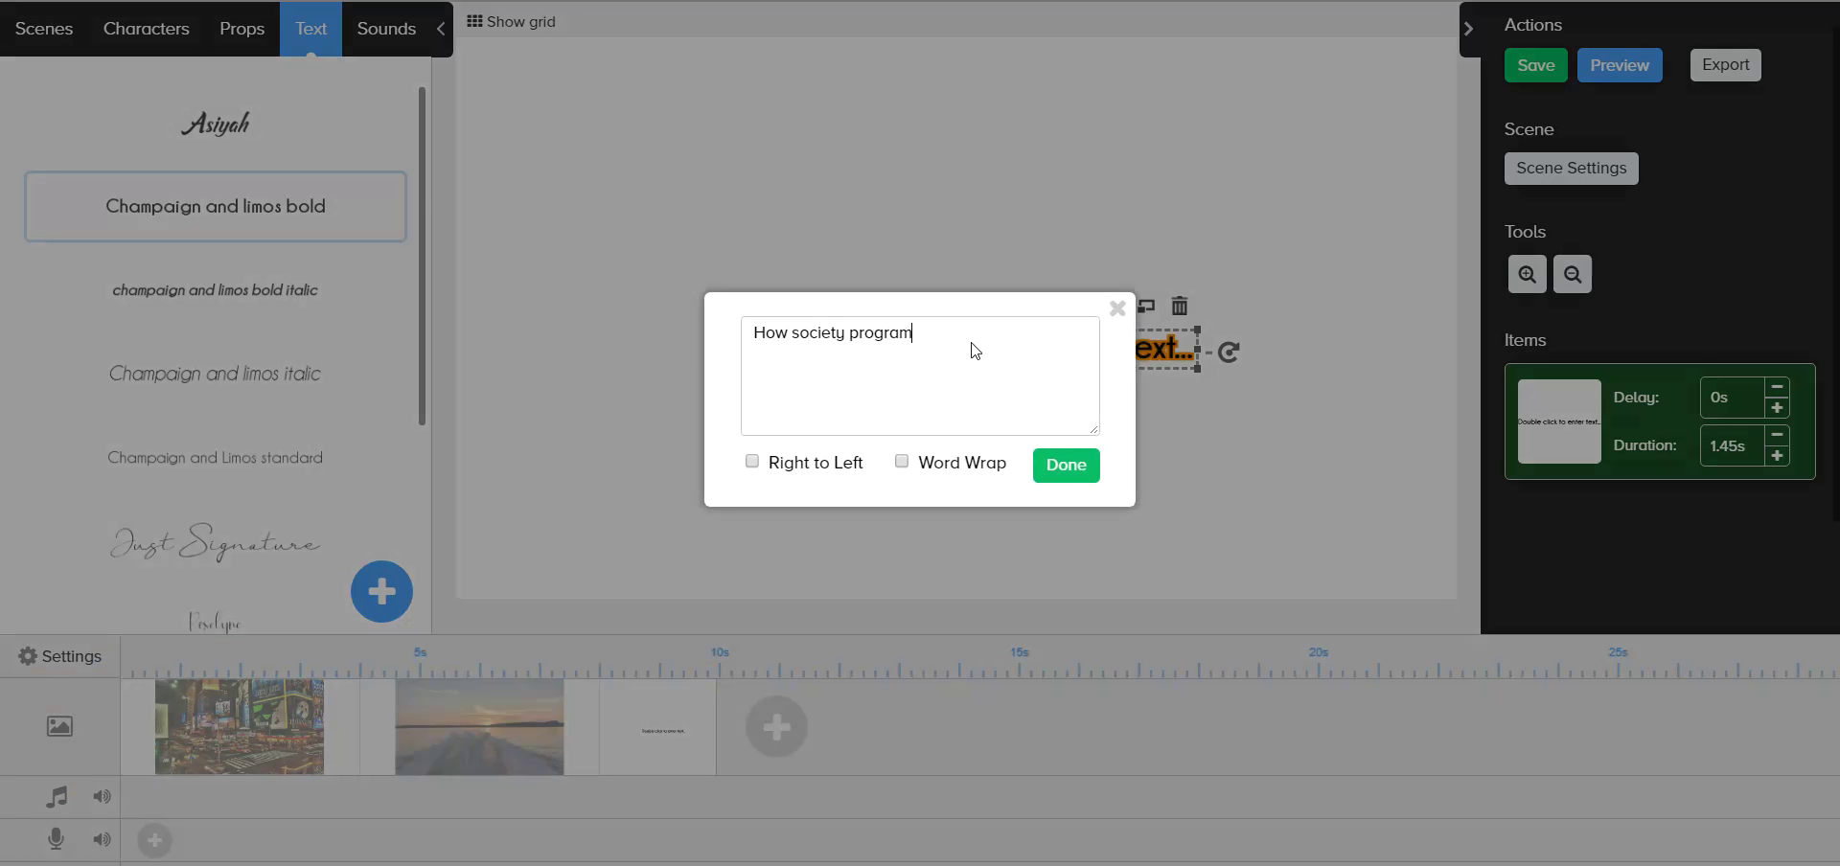
{"action": "type", "text": "s"}
{"action": "key", "text": "Return"}
{"action": "type", "text": "you"}
{"action": "left_click", "coordinate": [1075, 467]}
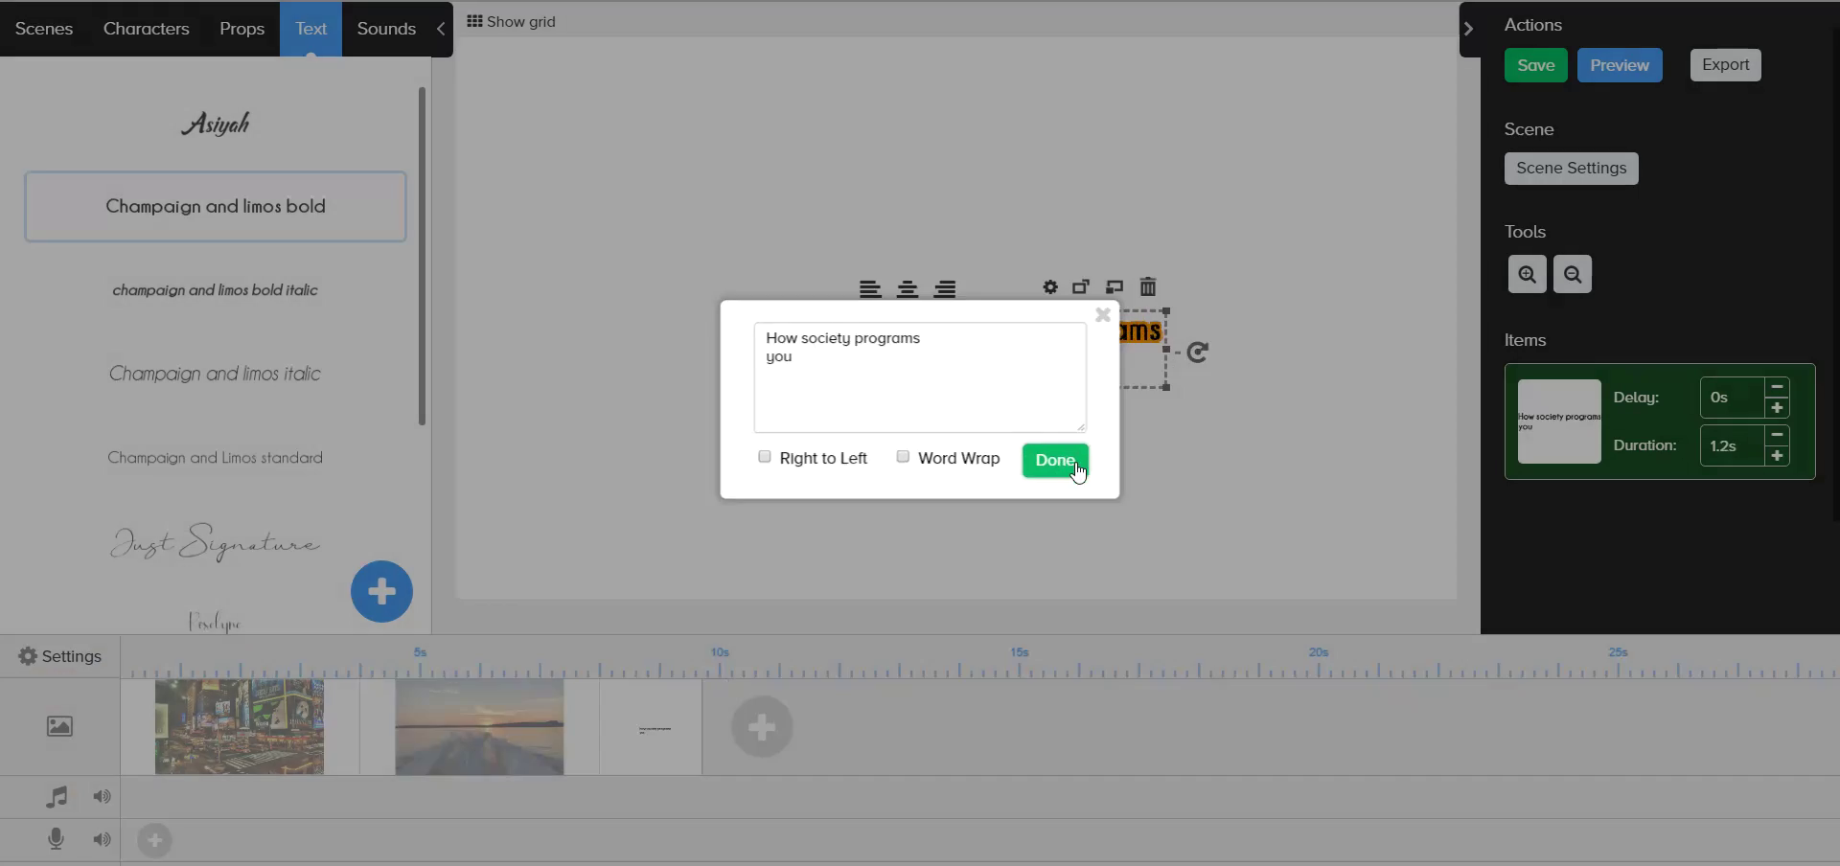
Step: Centre, enlarge and reposition the title, and move its scene to the start of the video
{"action": "left_click", "coordinate": [909, 290]}
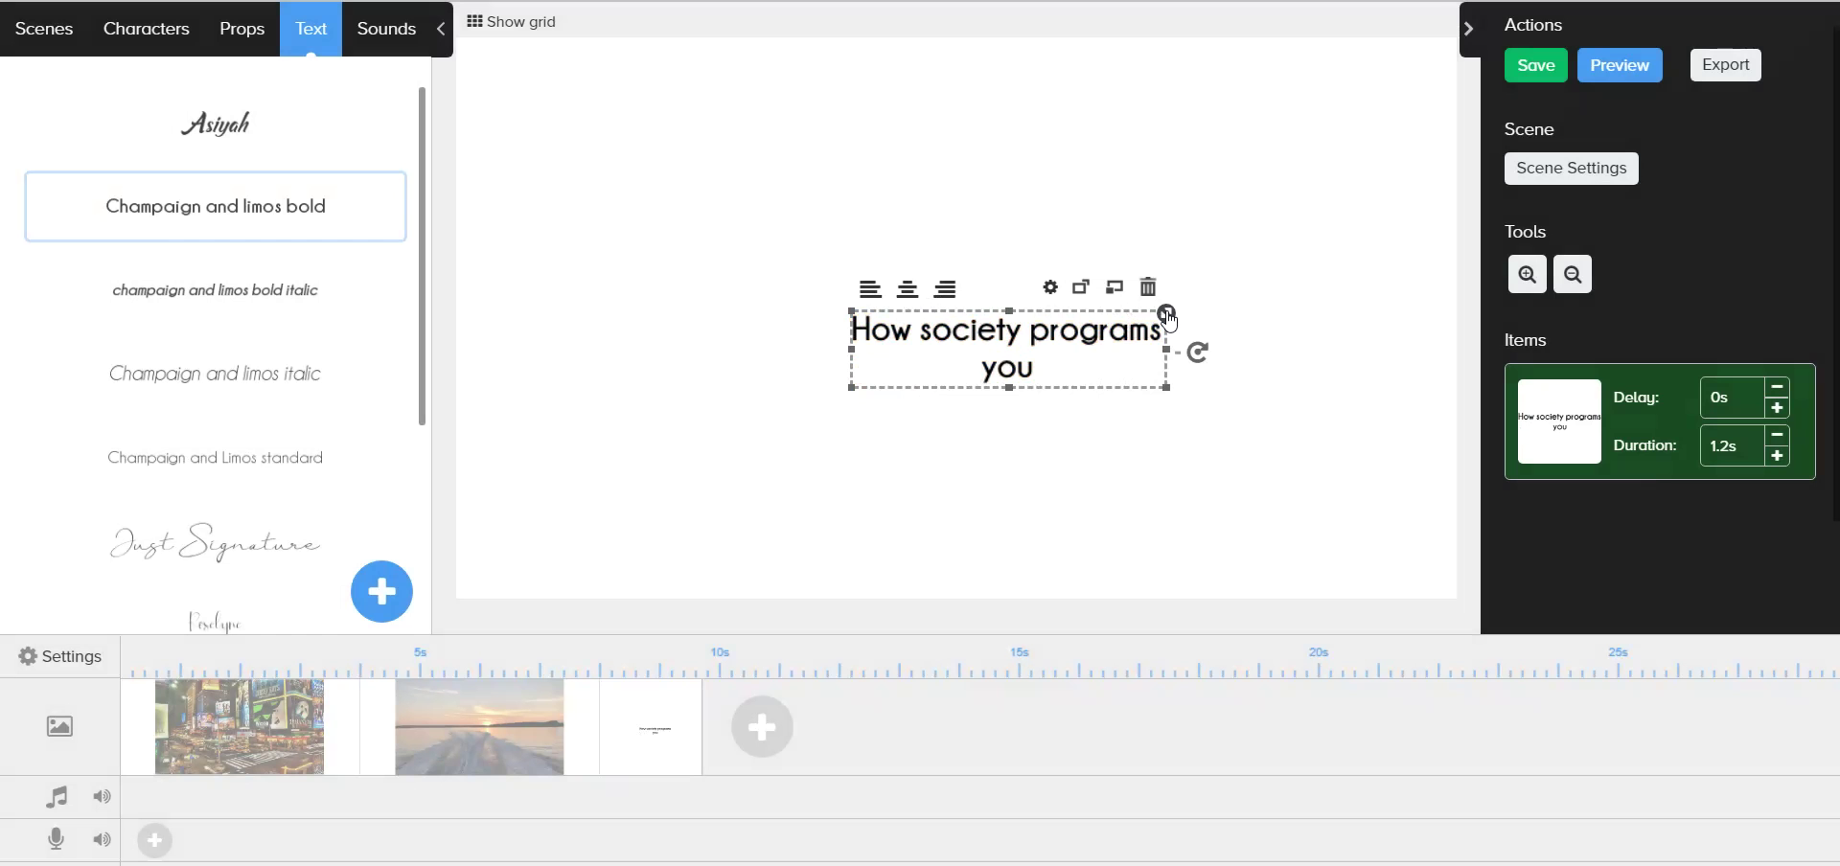
{"action": "left_click_drag", "start_coordinate": [1166, 314], "coordinate": [1386, 259]}
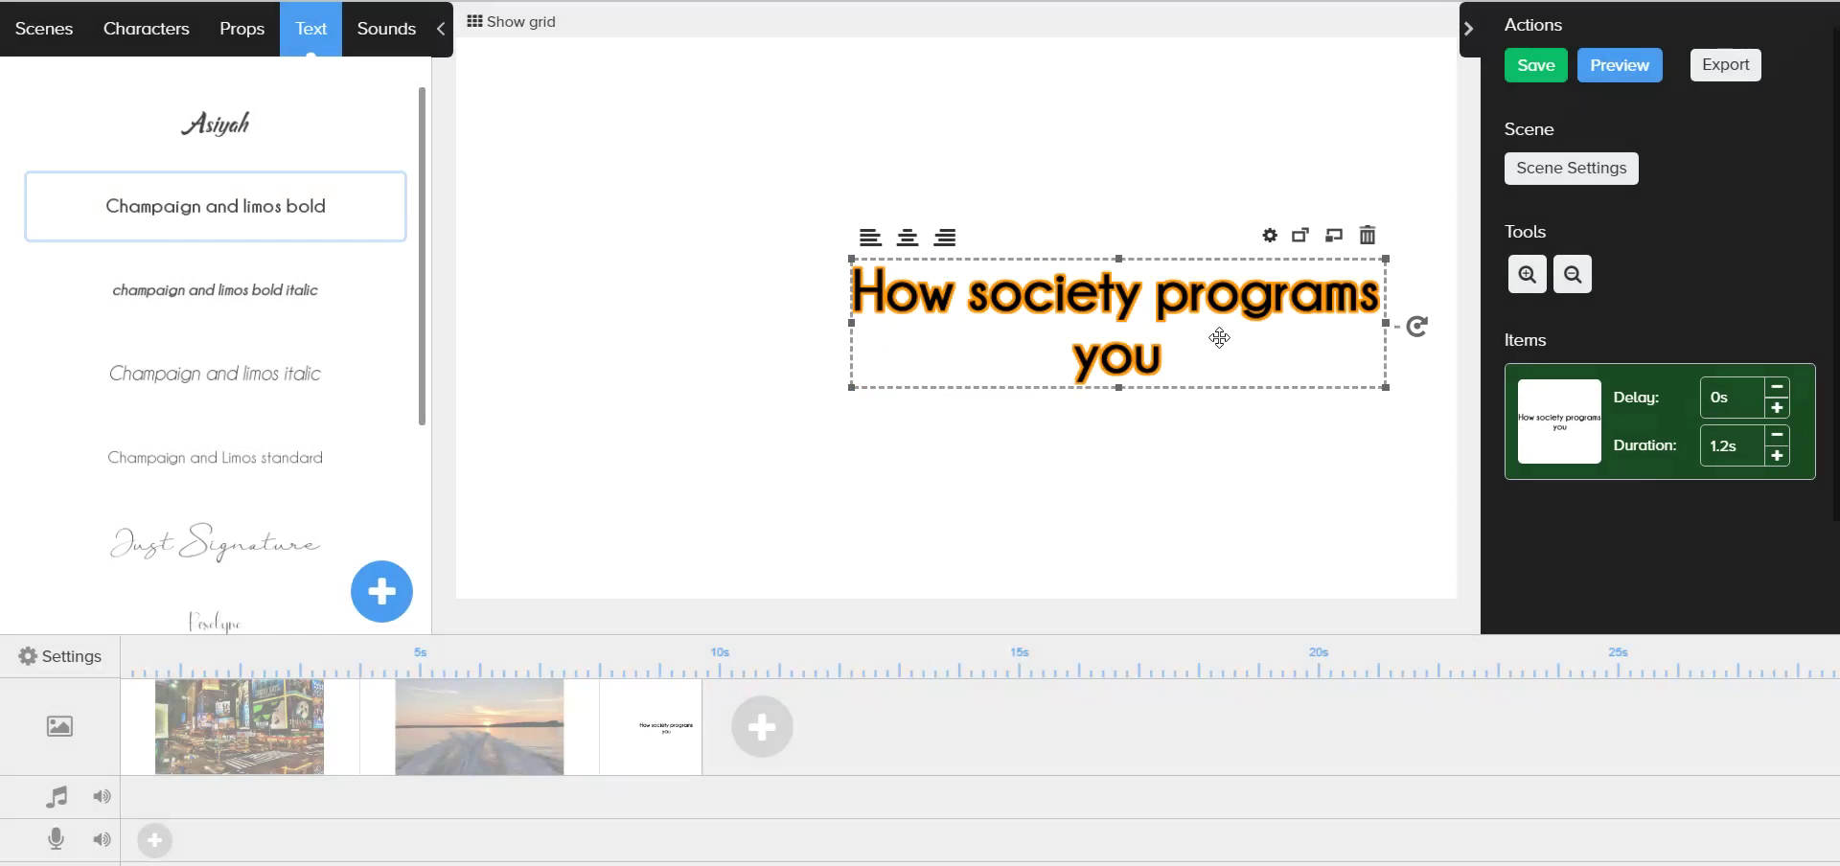
{"action": "left_click_drag", "start_coordinate": [1218, 327], "coordinate": [1042, 297]}
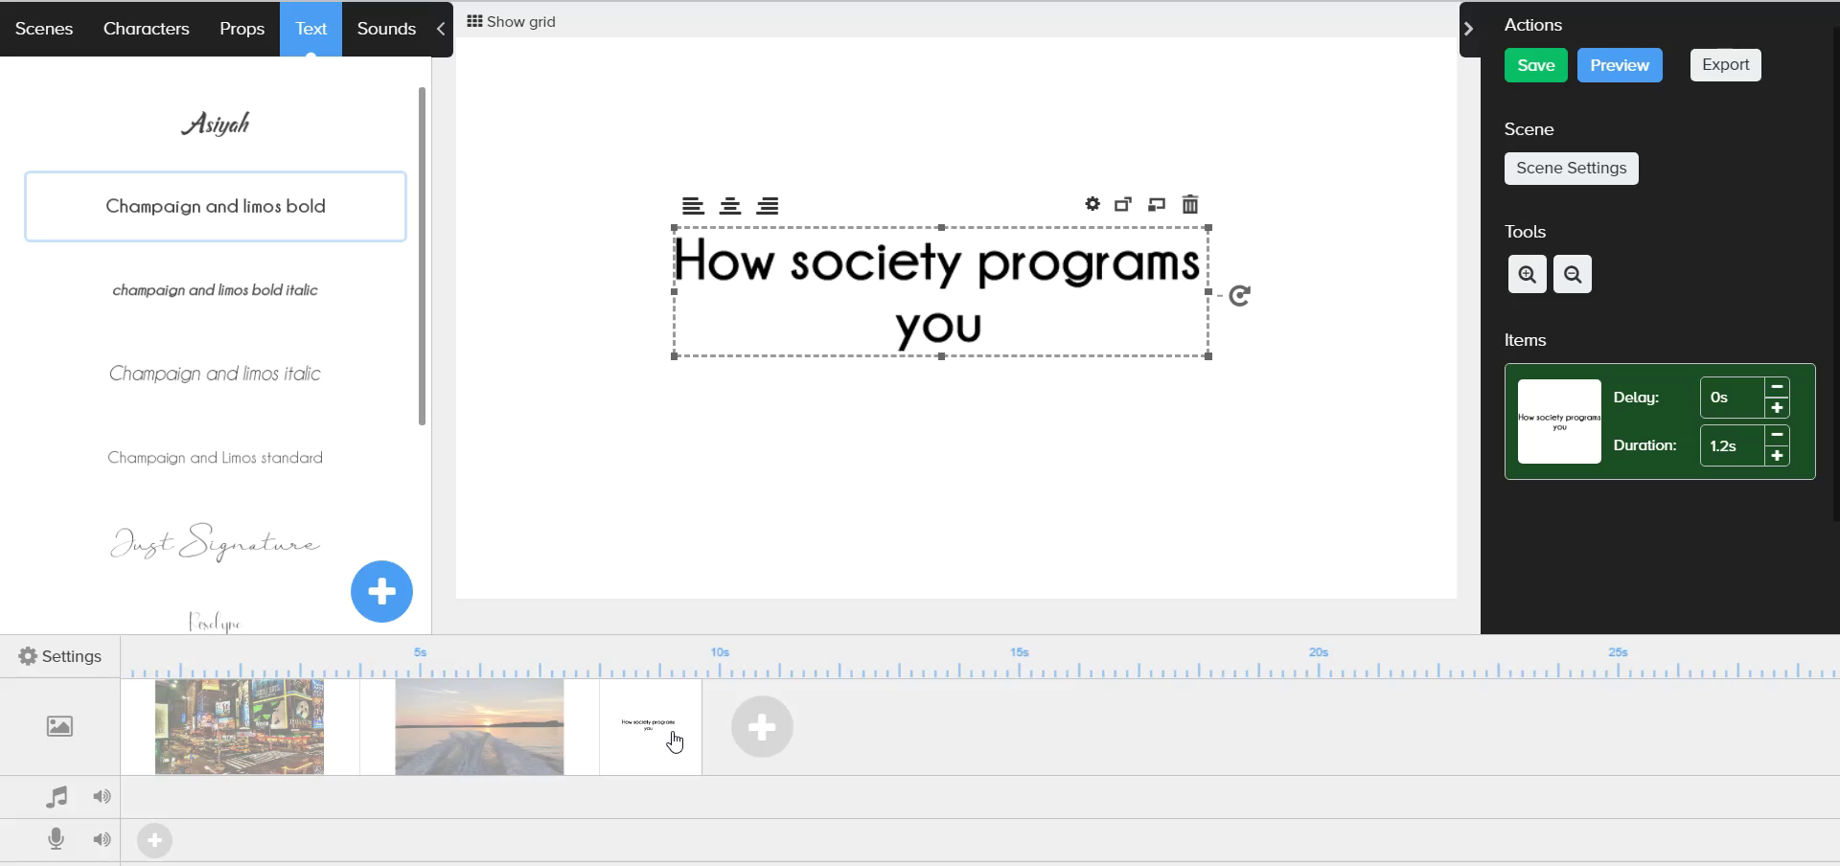
{"action": "left_click_drag", "start_coordinate": [675, 741], "coordinate": [231, 732]}
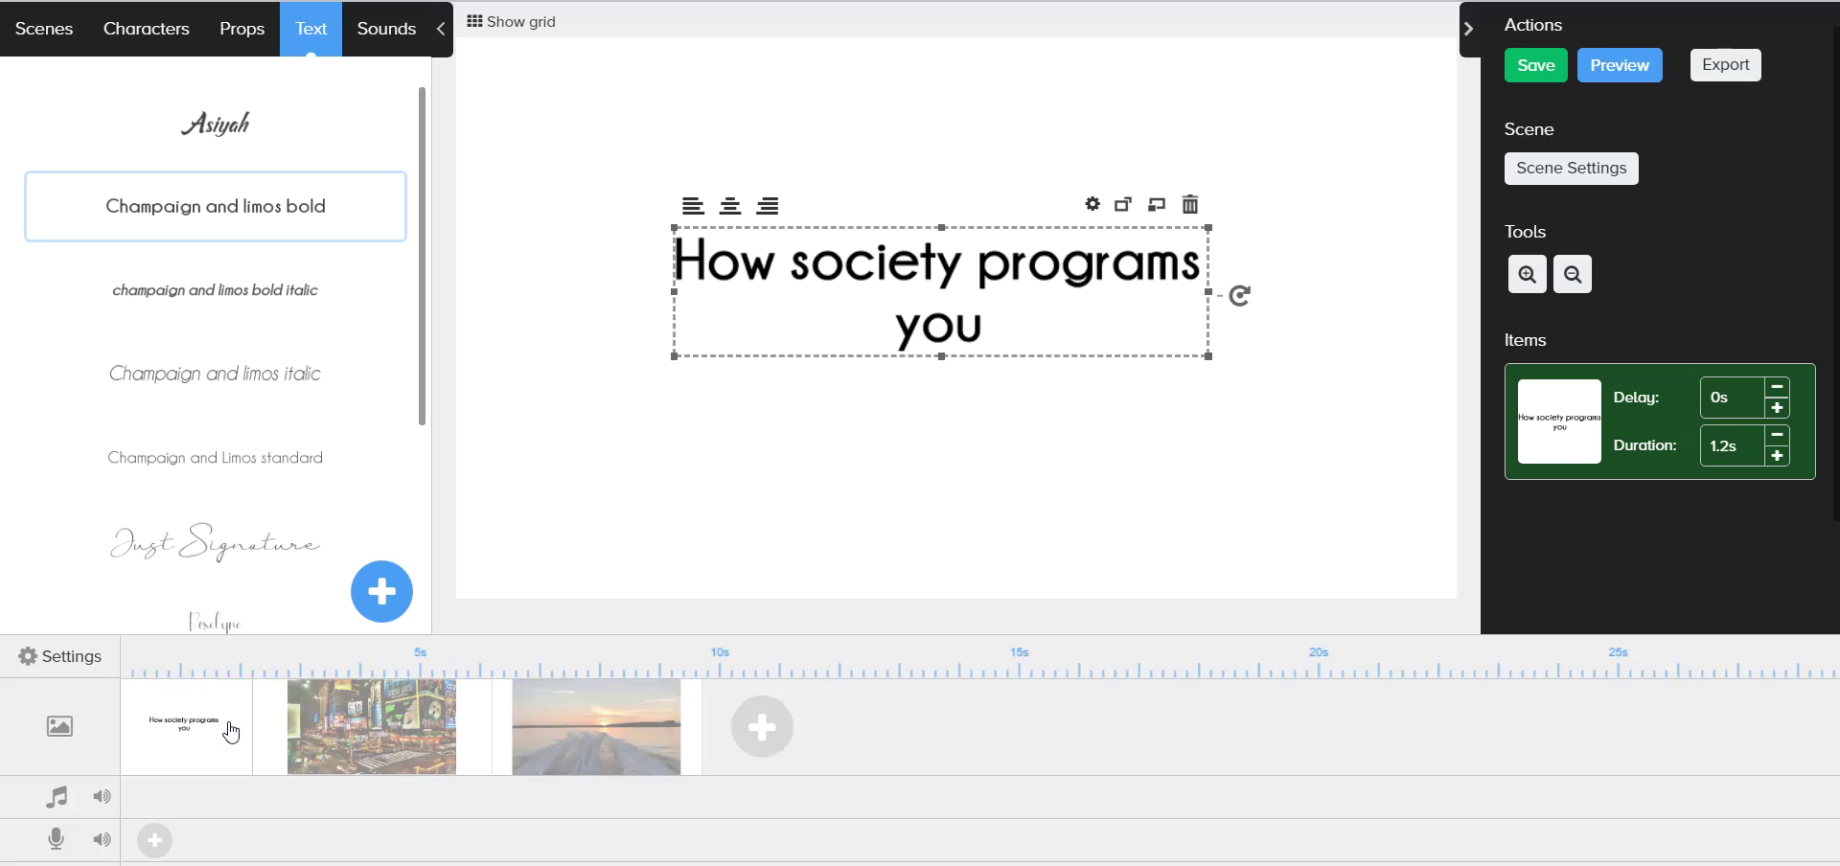
Step: Colour the 'How society programs you' title dark red (6D0505)
{"action": "left_click", "coordinate": [1092, 204]}
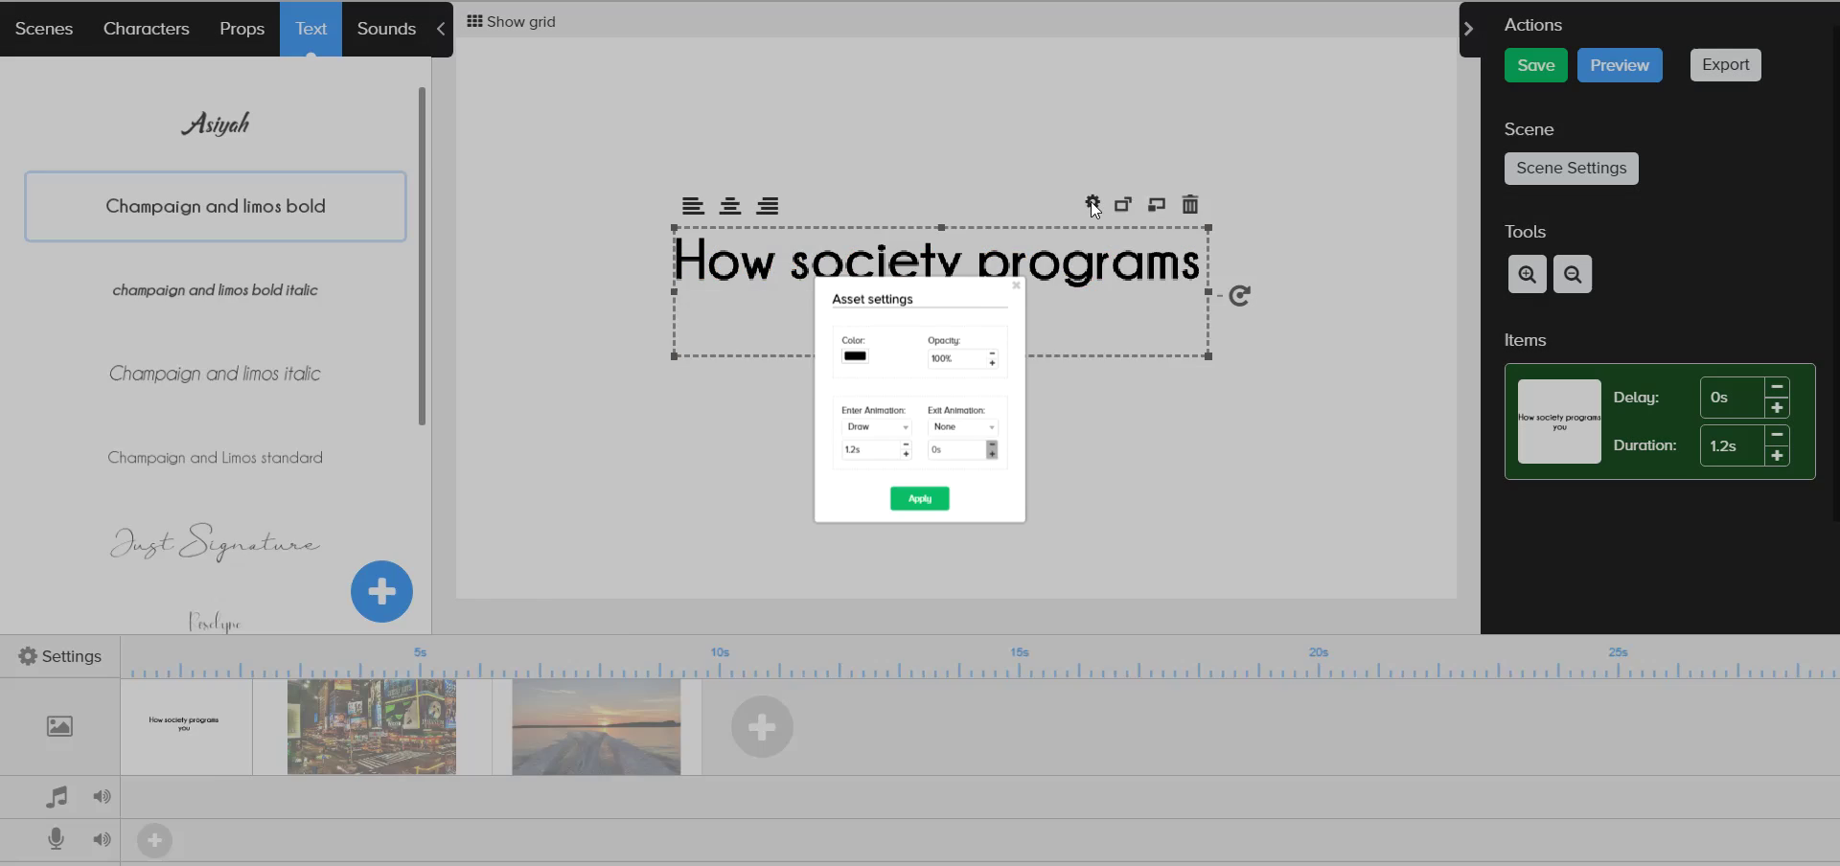
{"action": "left_click", "coordinate": [785, 314]}
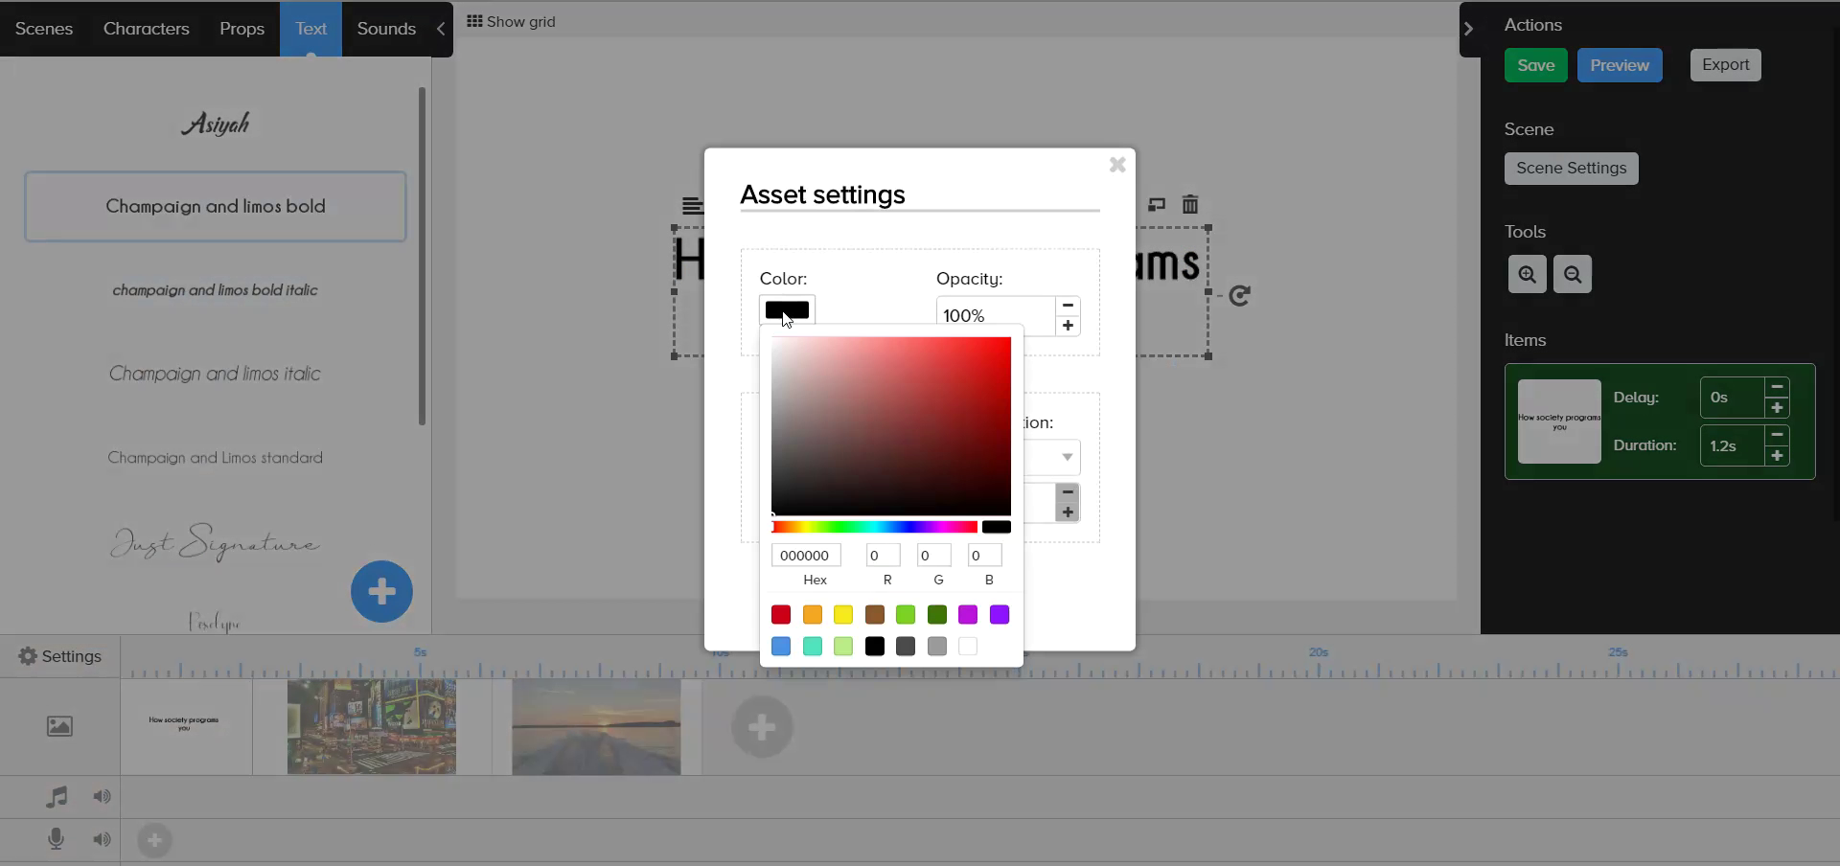
{"action": "left_click", "coordinate": [1001, 439]}
{"action": "left_click", "coordinate": [1076, 591]}
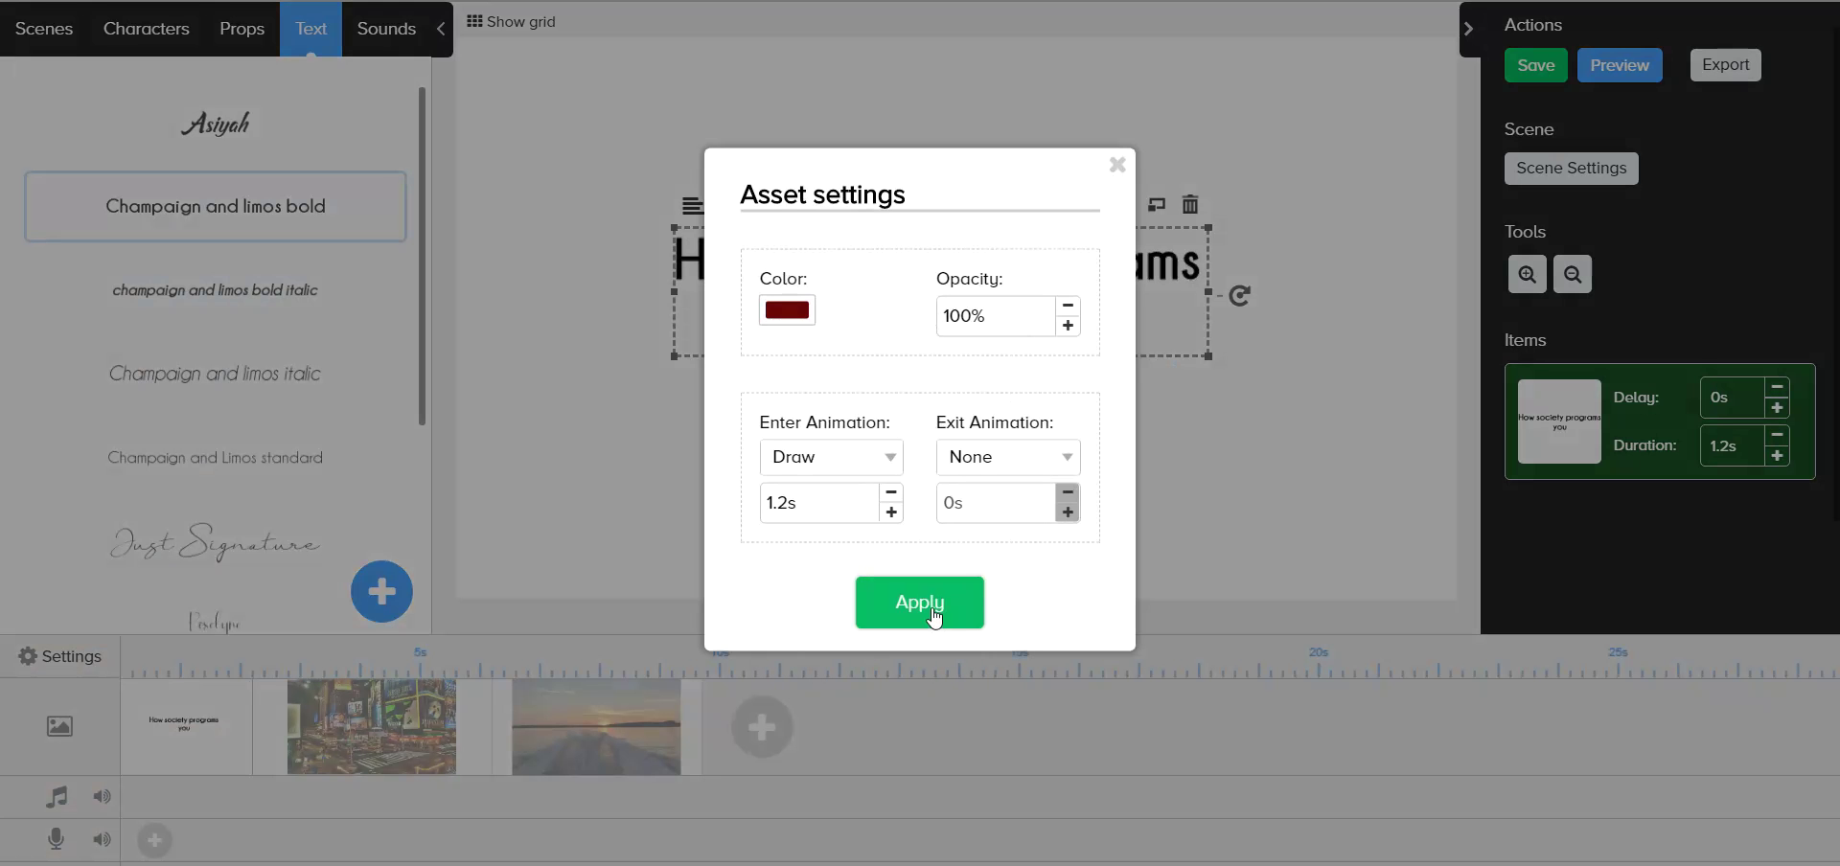
{"action": "left_click", "coordinate": [936, 616]}
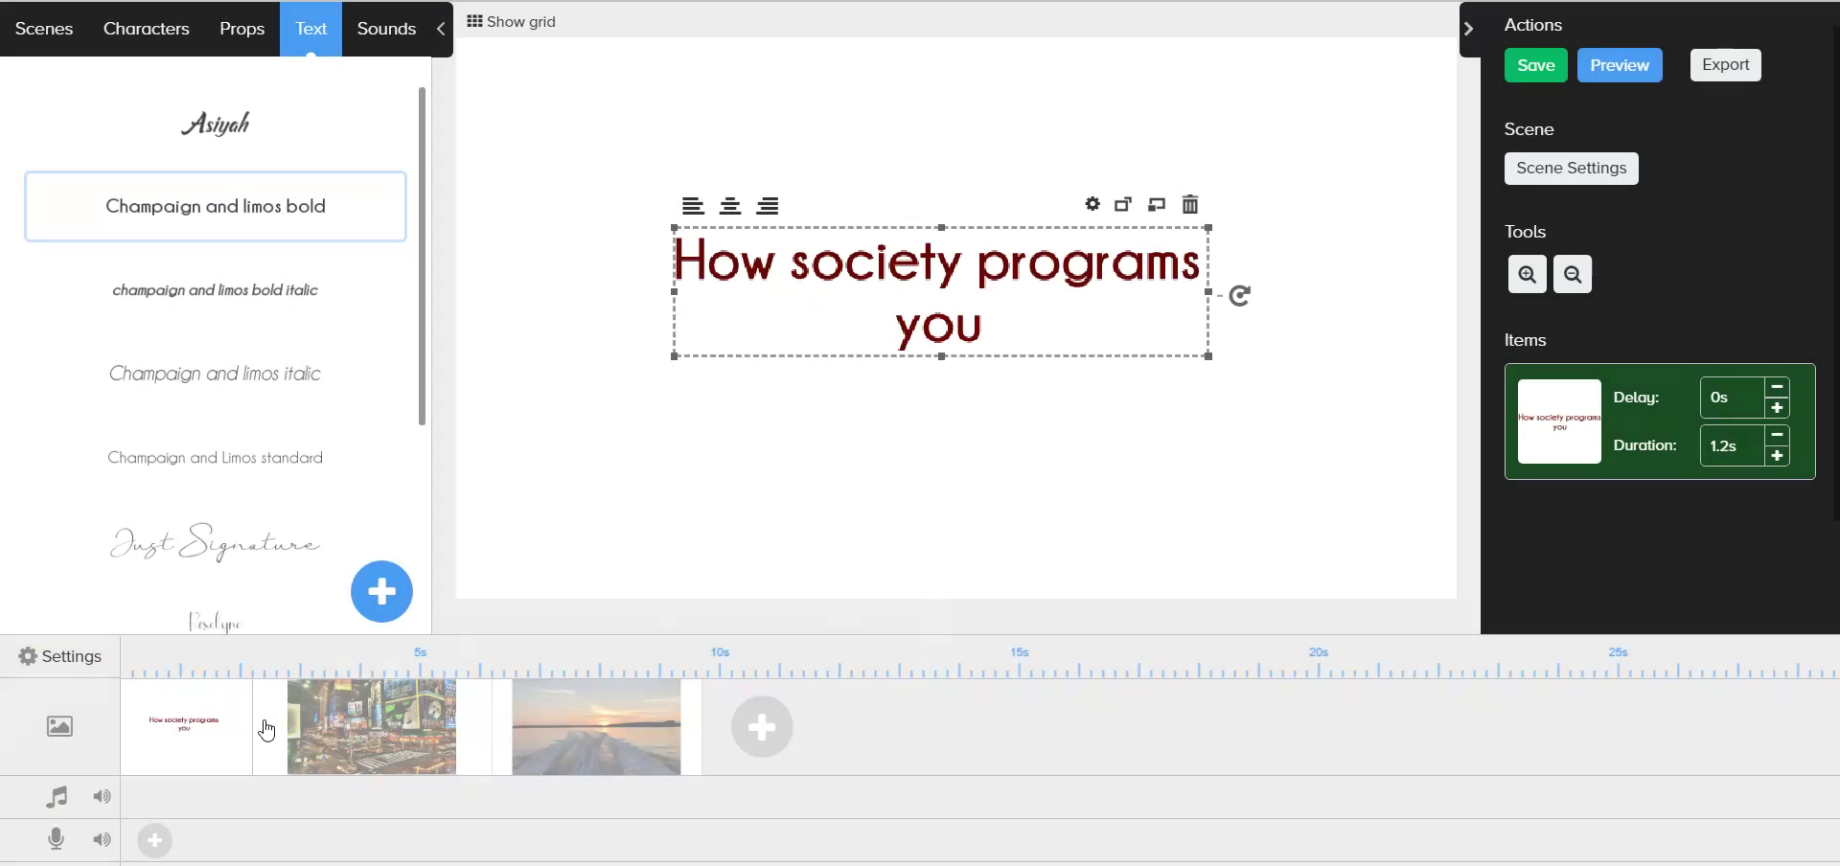
{"action": "left_click", "coordinate": [873, 428]}
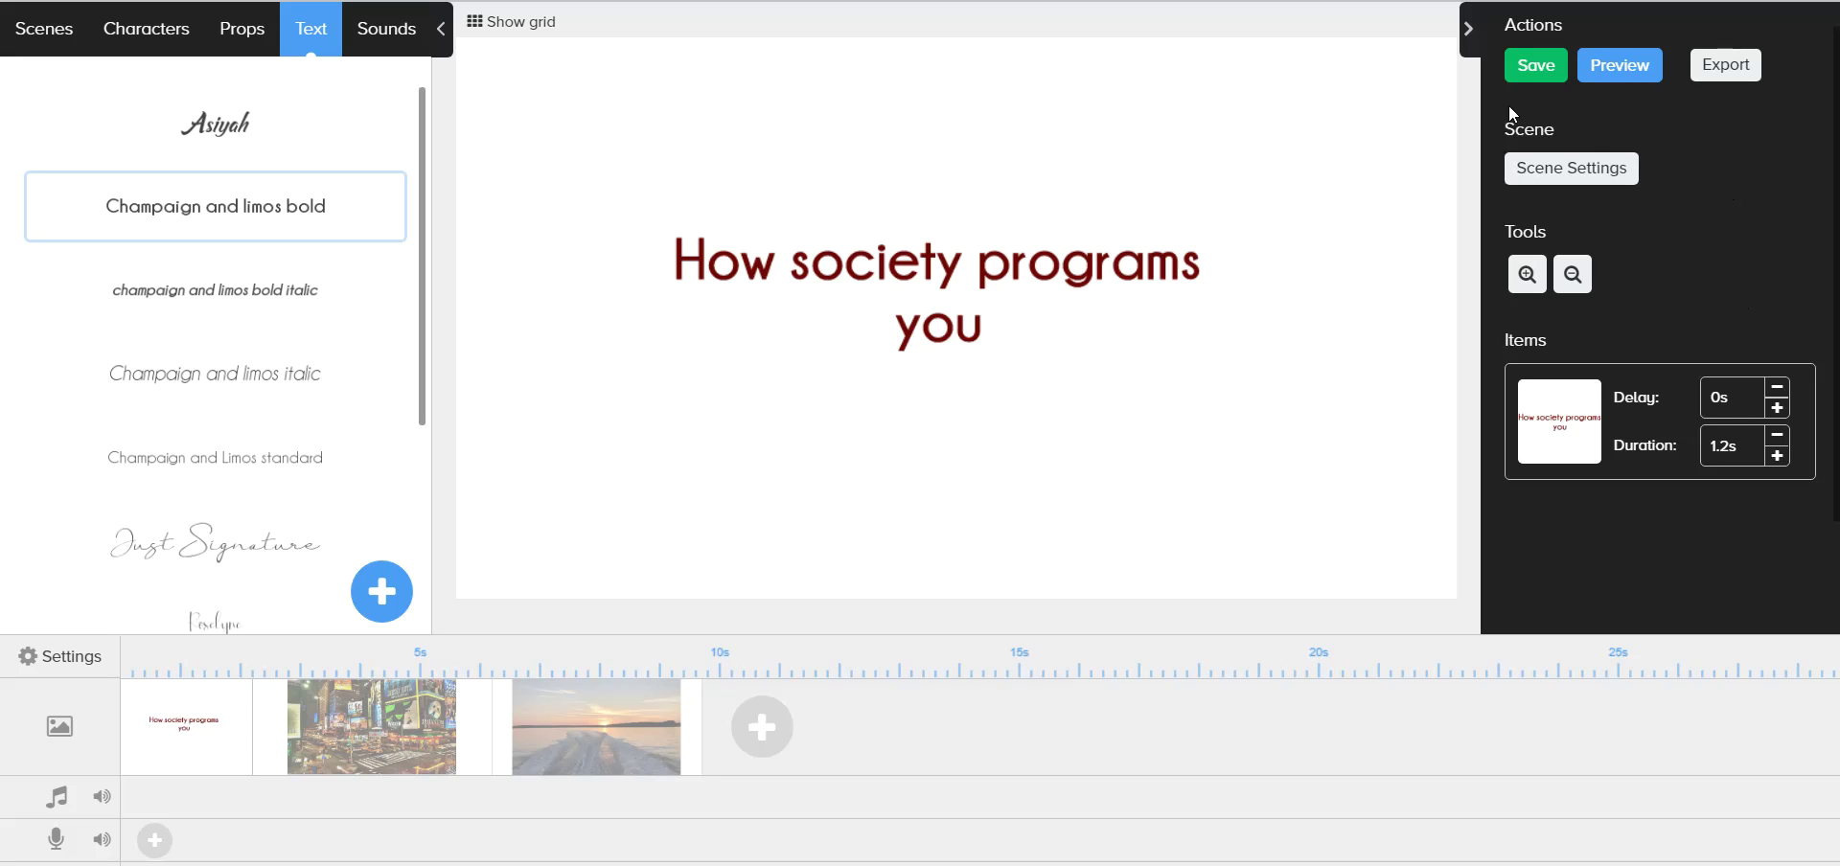
{"action": "left_click", "coordinate": [1574, 172]}
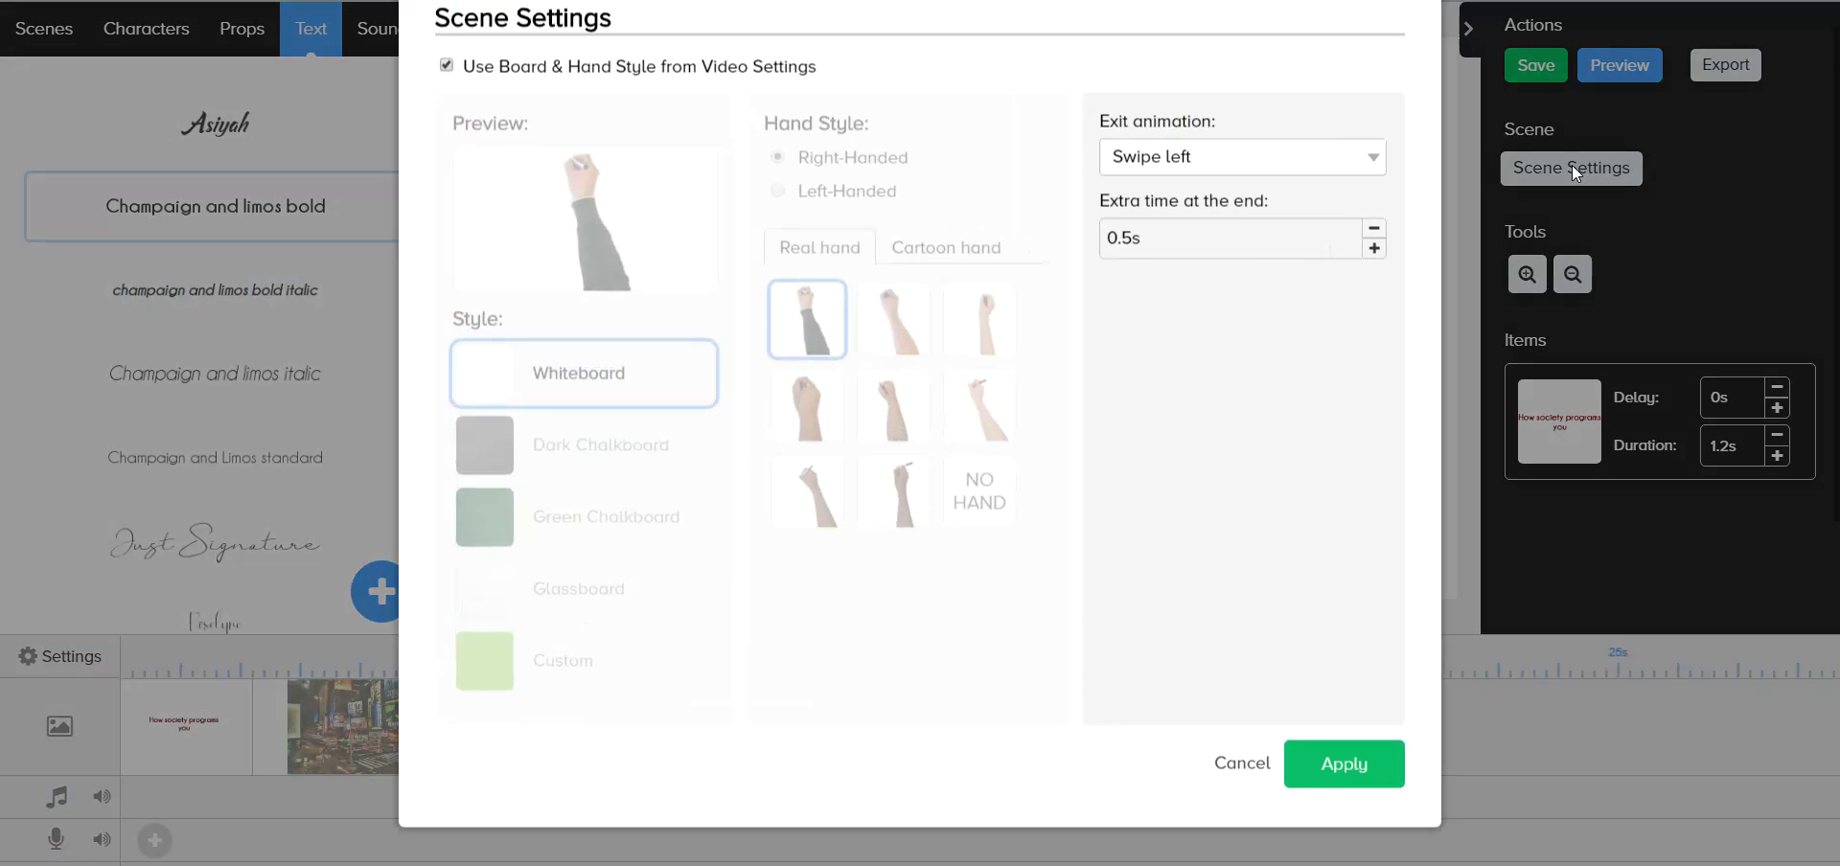
{"action": "left_click", "coordinate": [1249, 251]}
{"action": "type", "text": "2"}
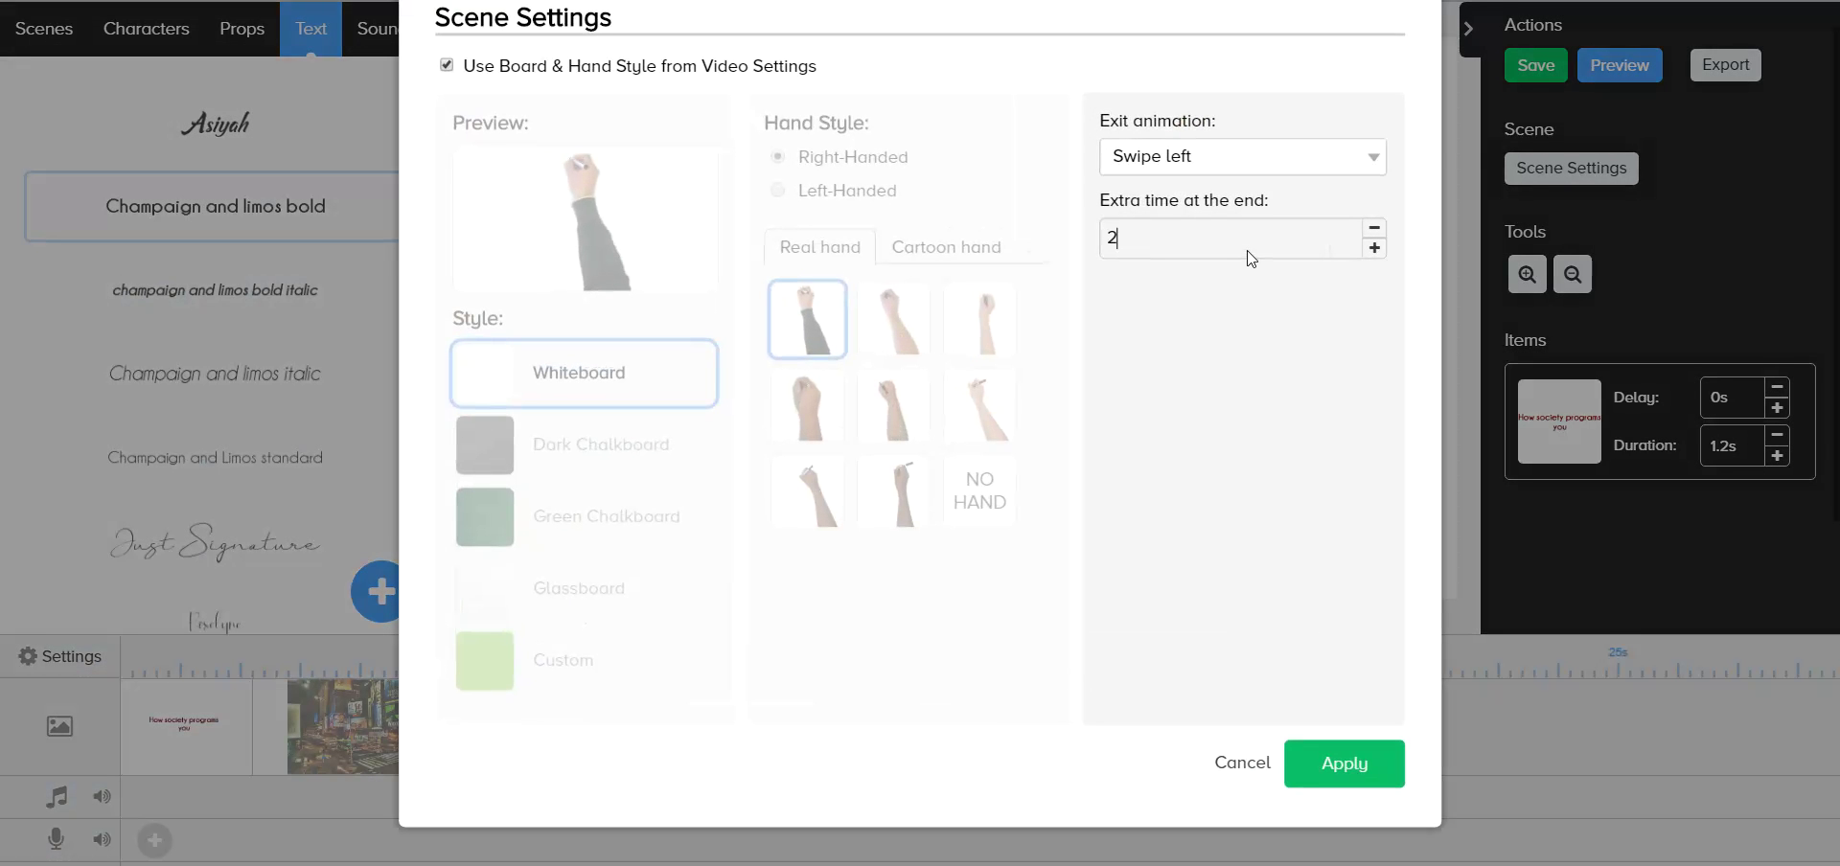
{"action": "left_click", "coordinate": [1214, 377]}
{"action": "left_click", "coordinate": [1333, 764]}
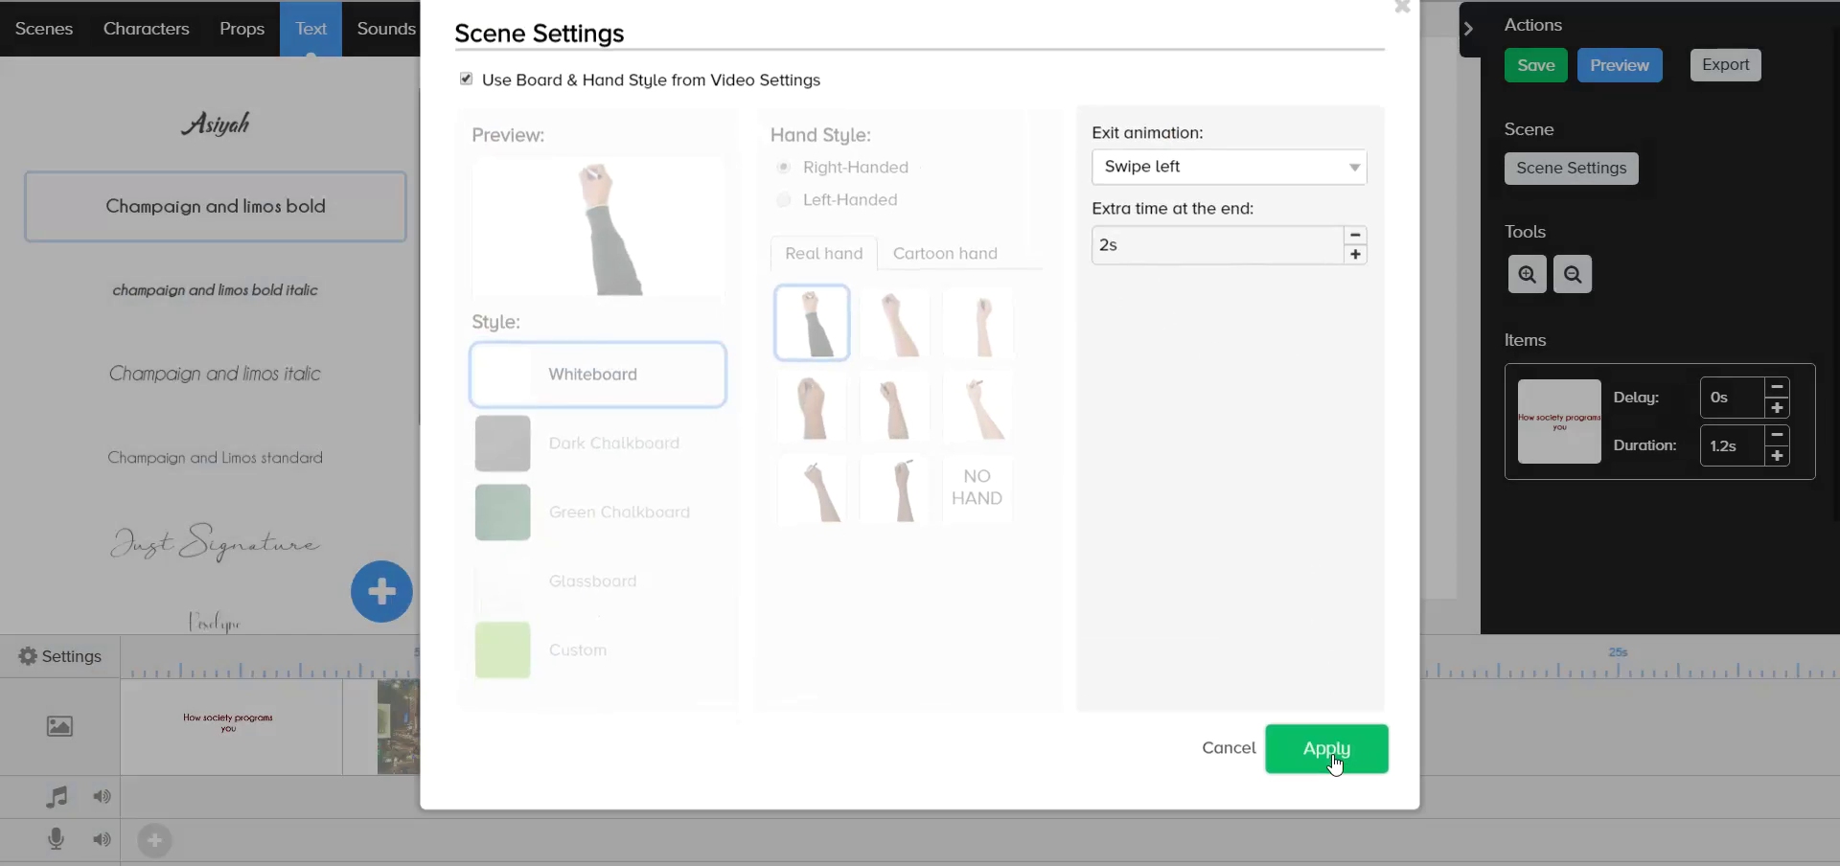
{"action": "left_click", "coordinate": [1529, 72]}
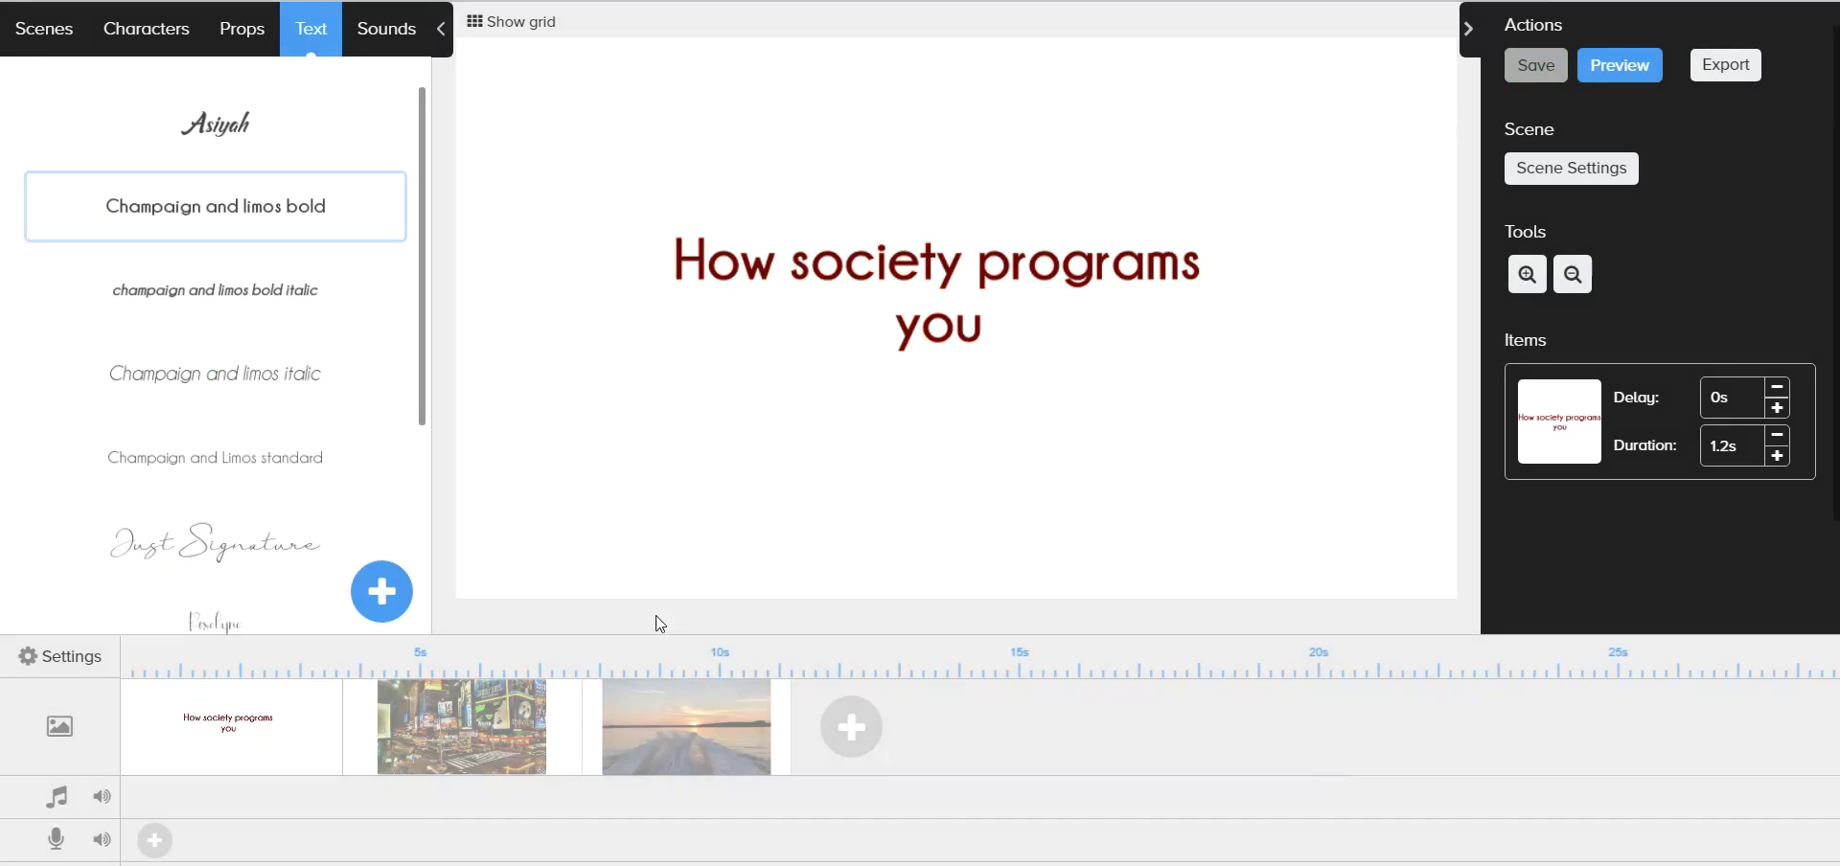
{"action": "left_click", "coordinate": [506, 757]}
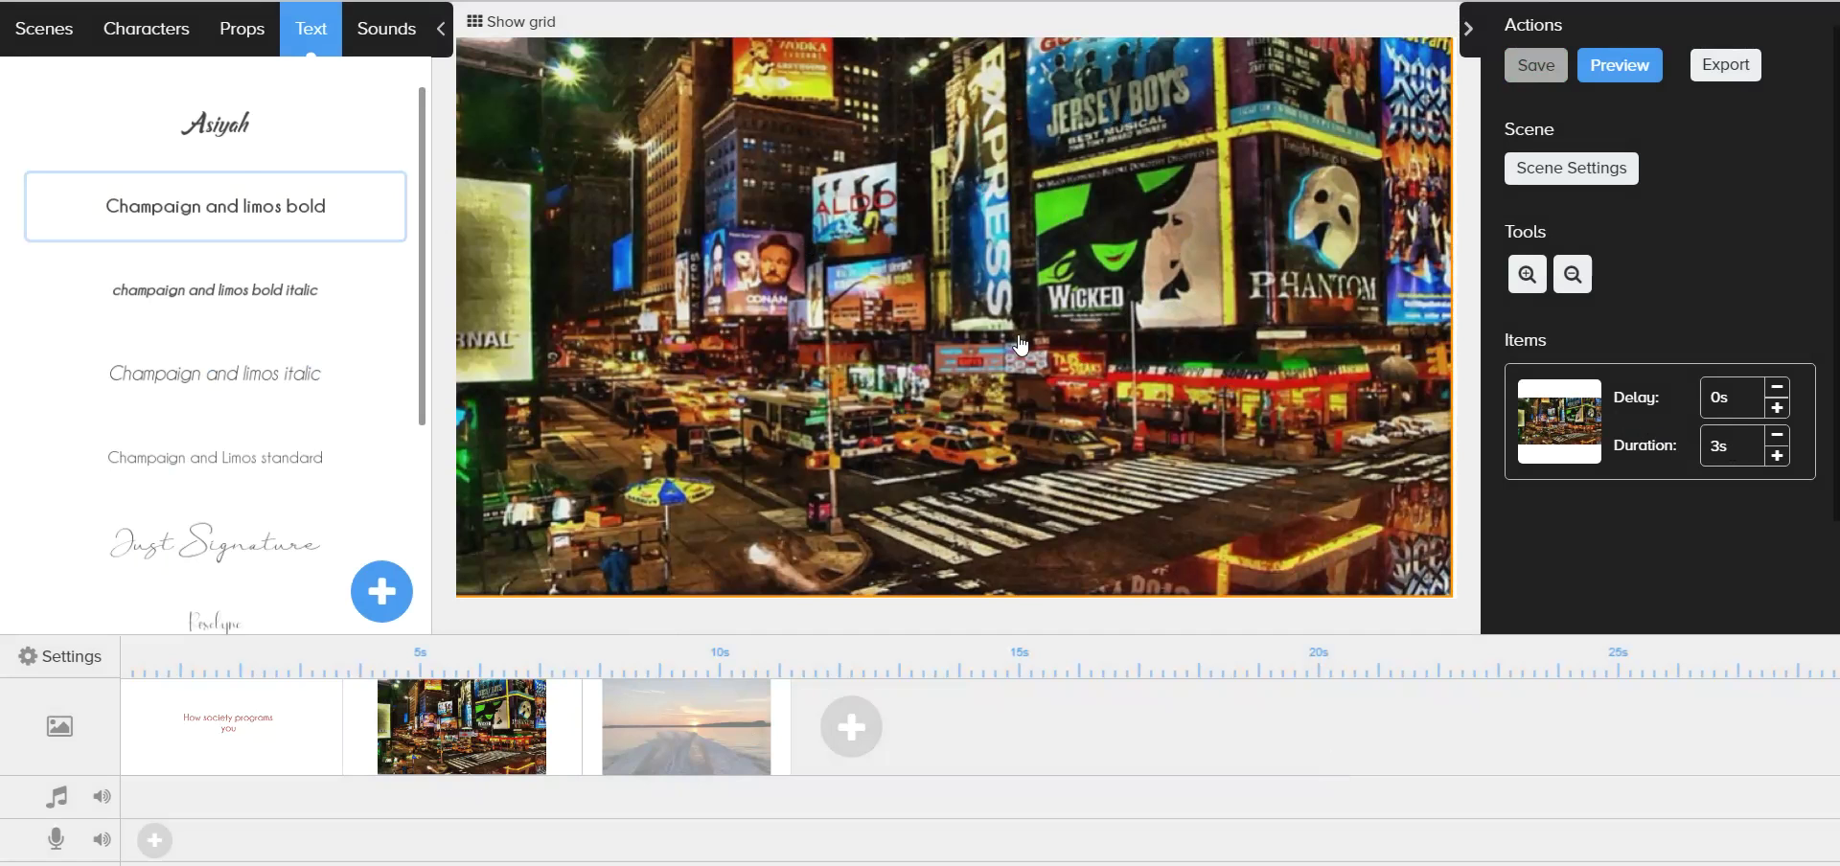
Step: Reselect the Times Square photo scene and apply its scene settings
{"action": "left_click", "coordinate": [674, 736]}
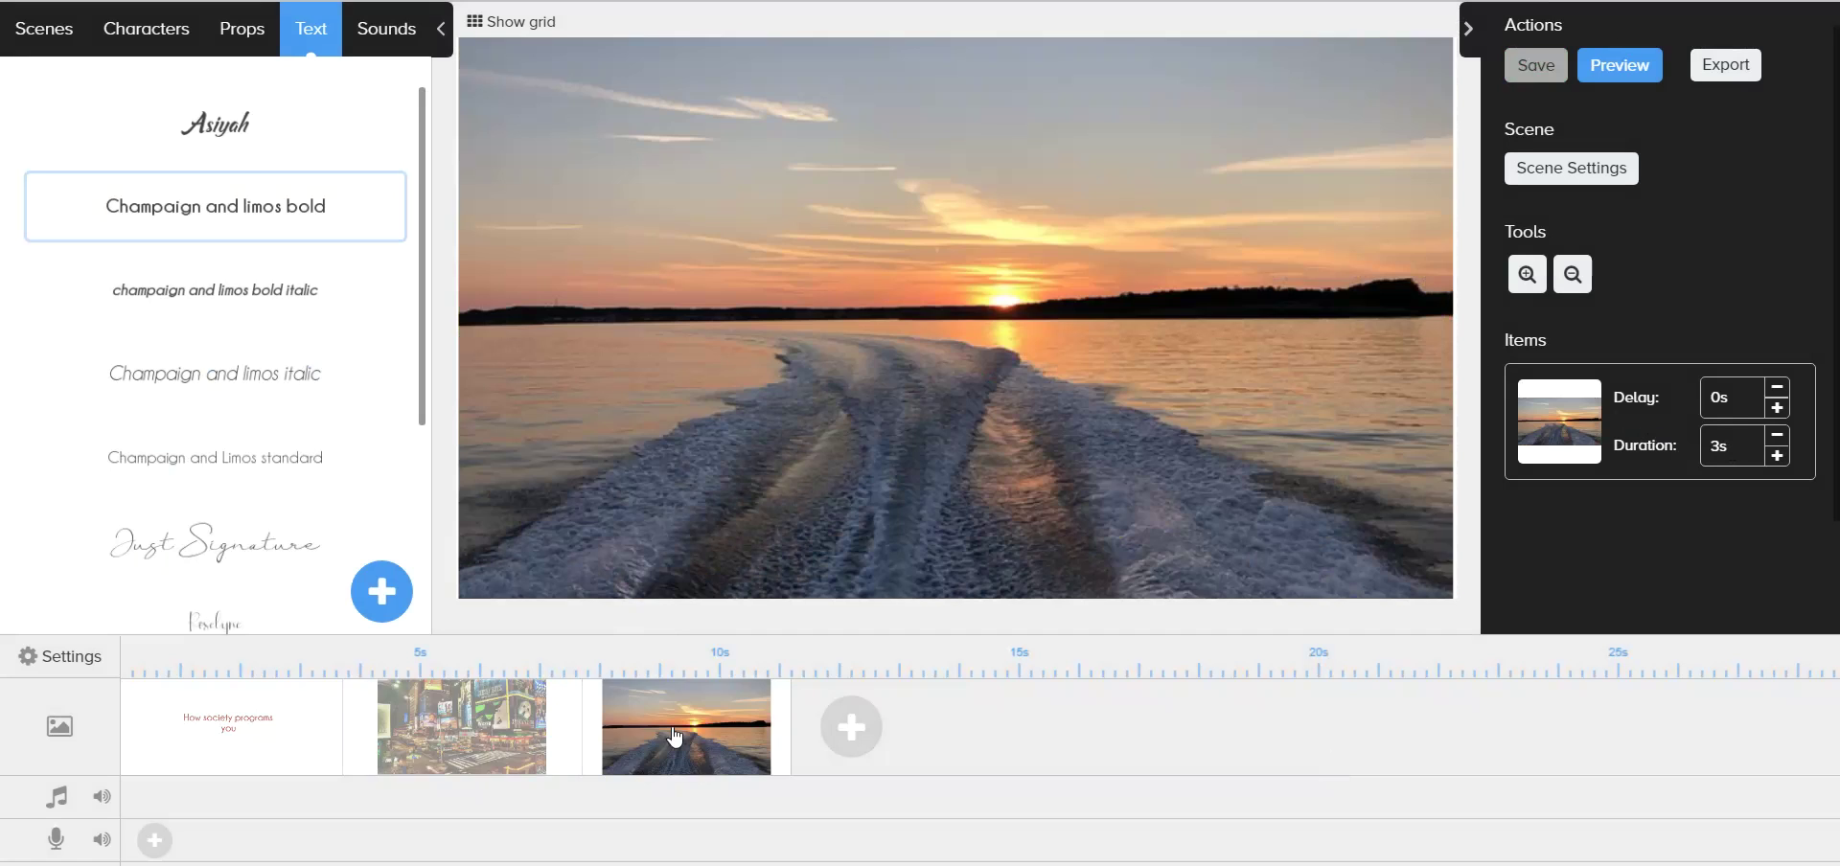
{"action": "left_click", "coordinate": [489, 739]}
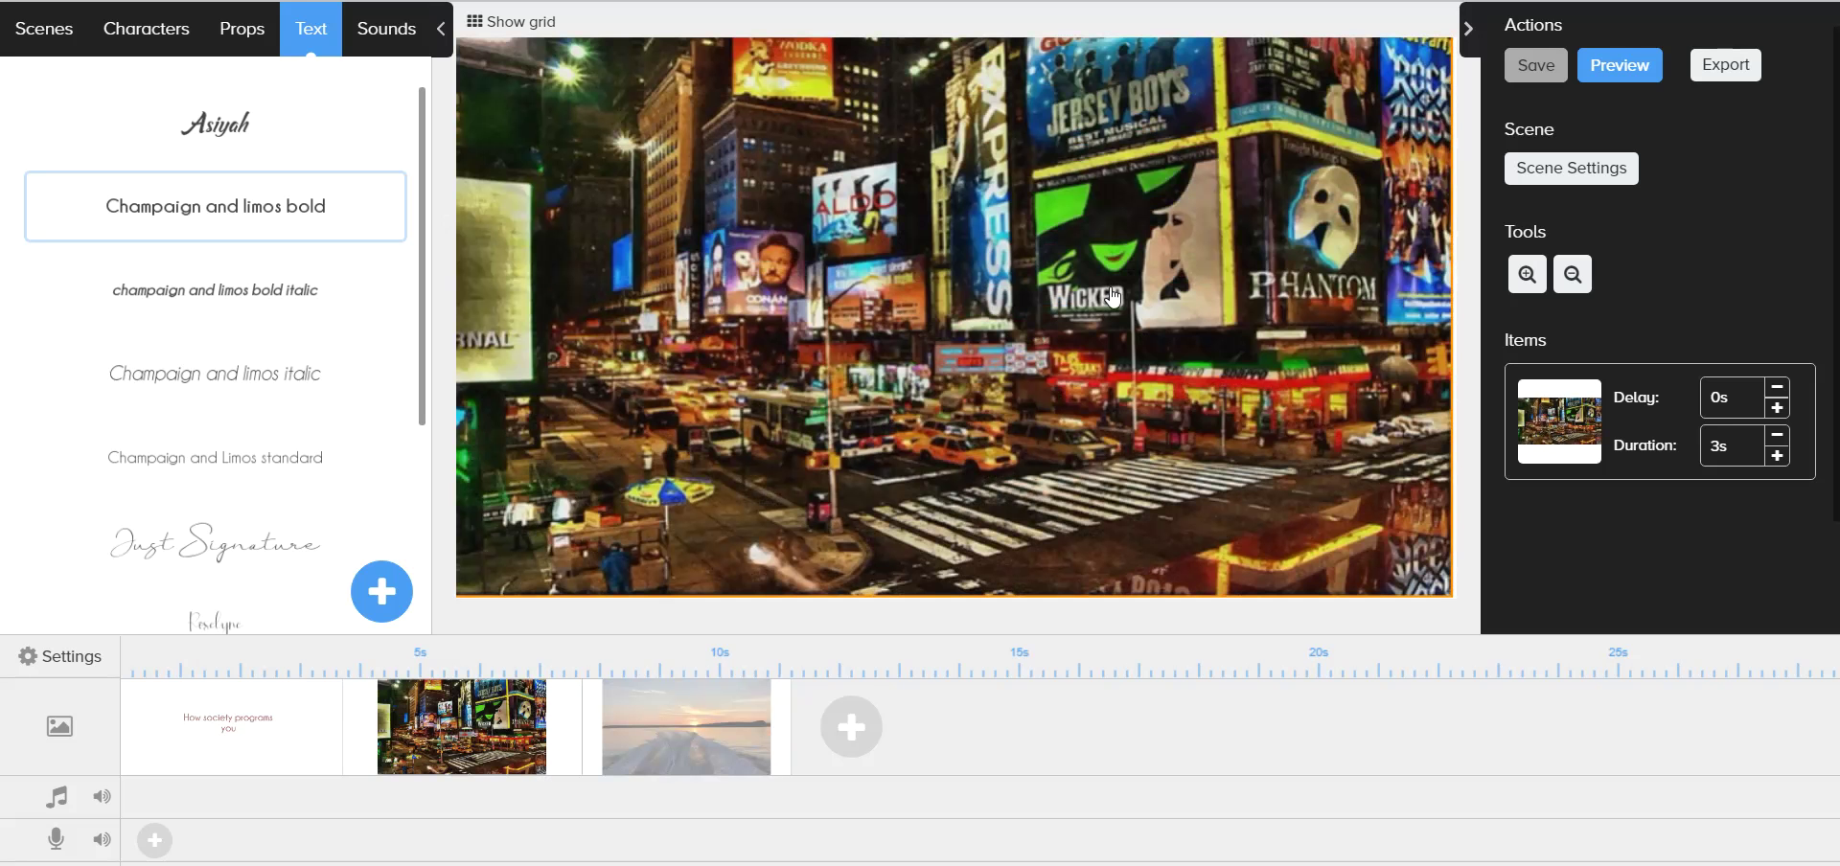
{"action": "left_click", "coordinate": [1526, 165]}
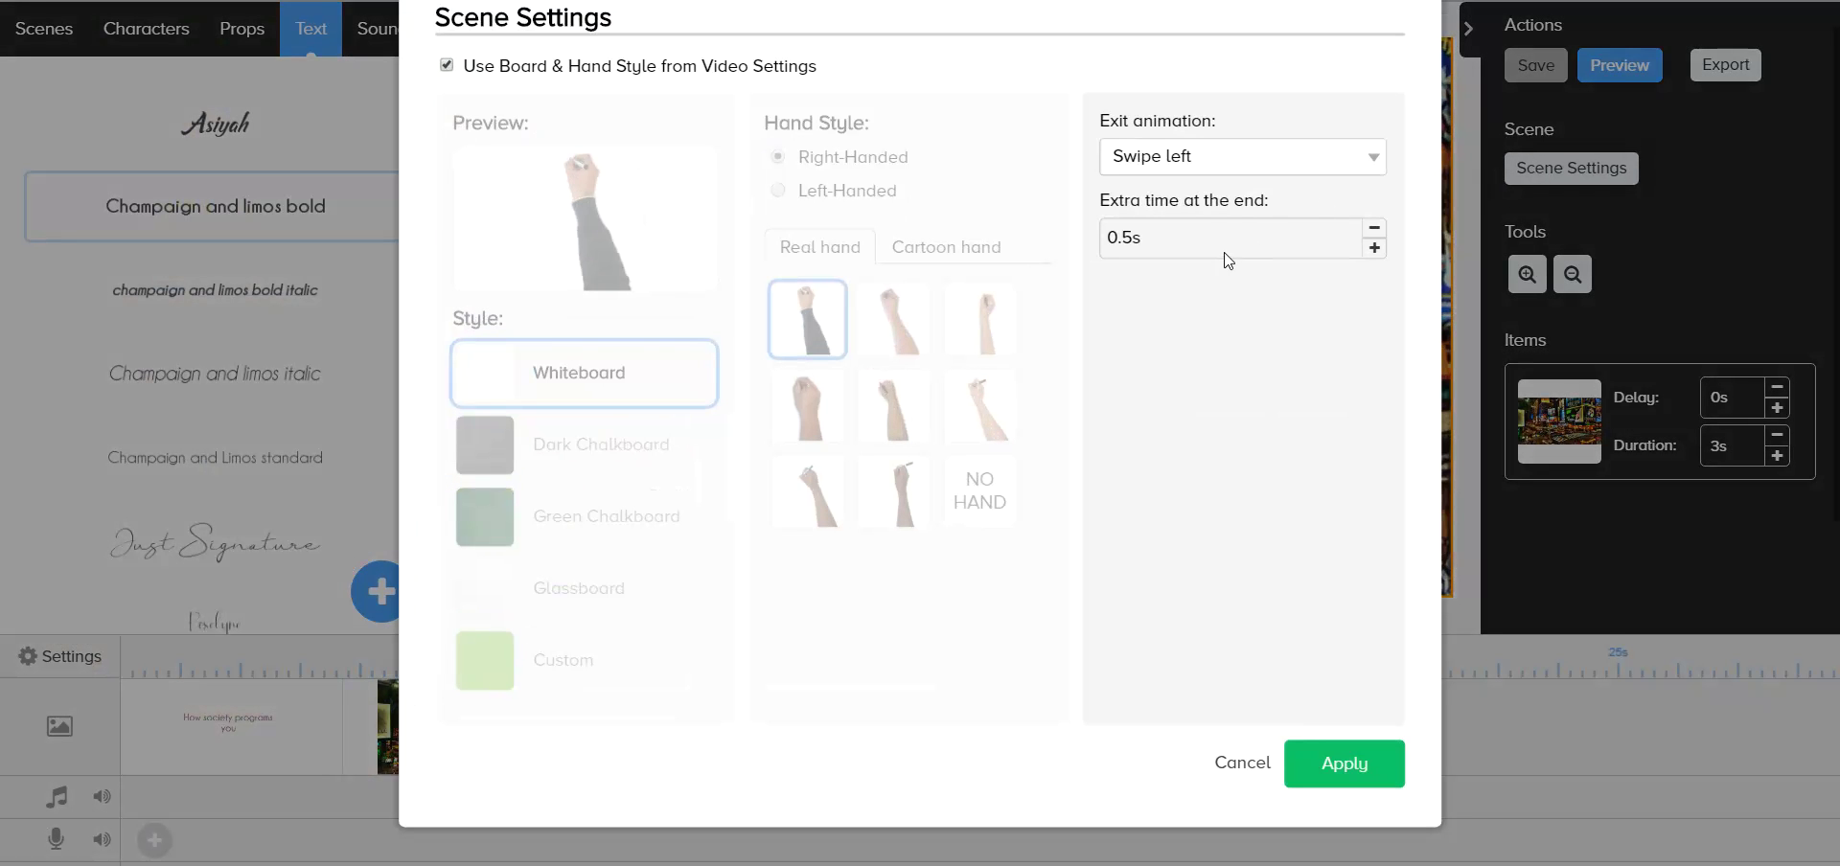
{"action": "left_click", "coordinate": [1335, 773]}
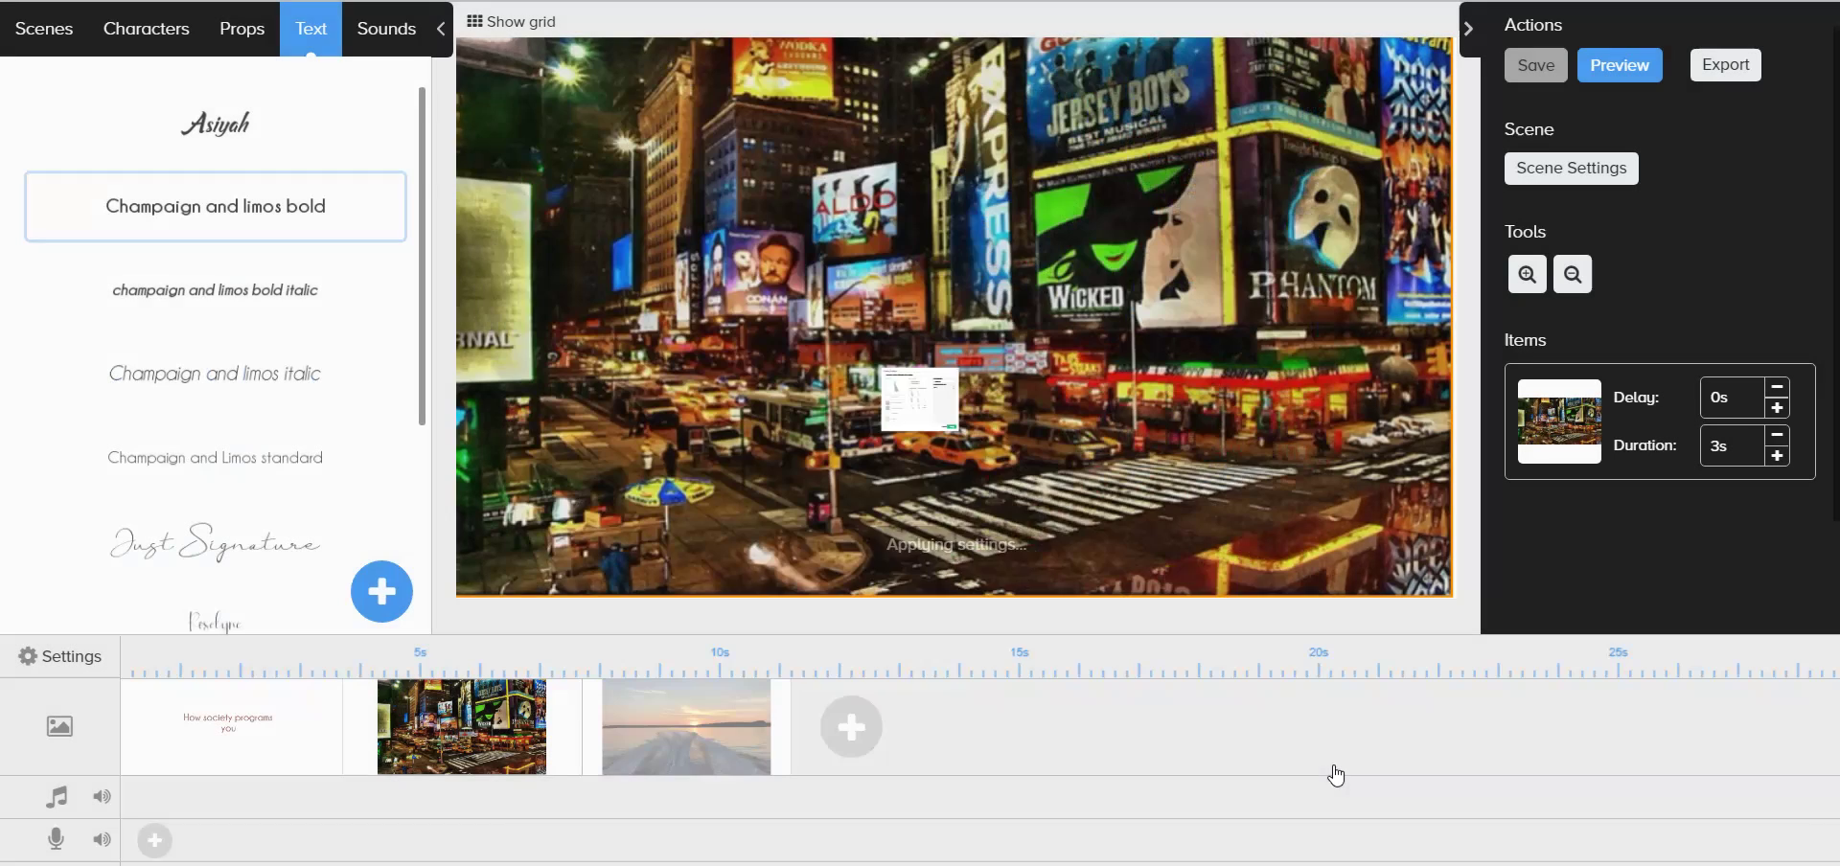
{"action": "left_click", "coordinate": [1617, 76]}
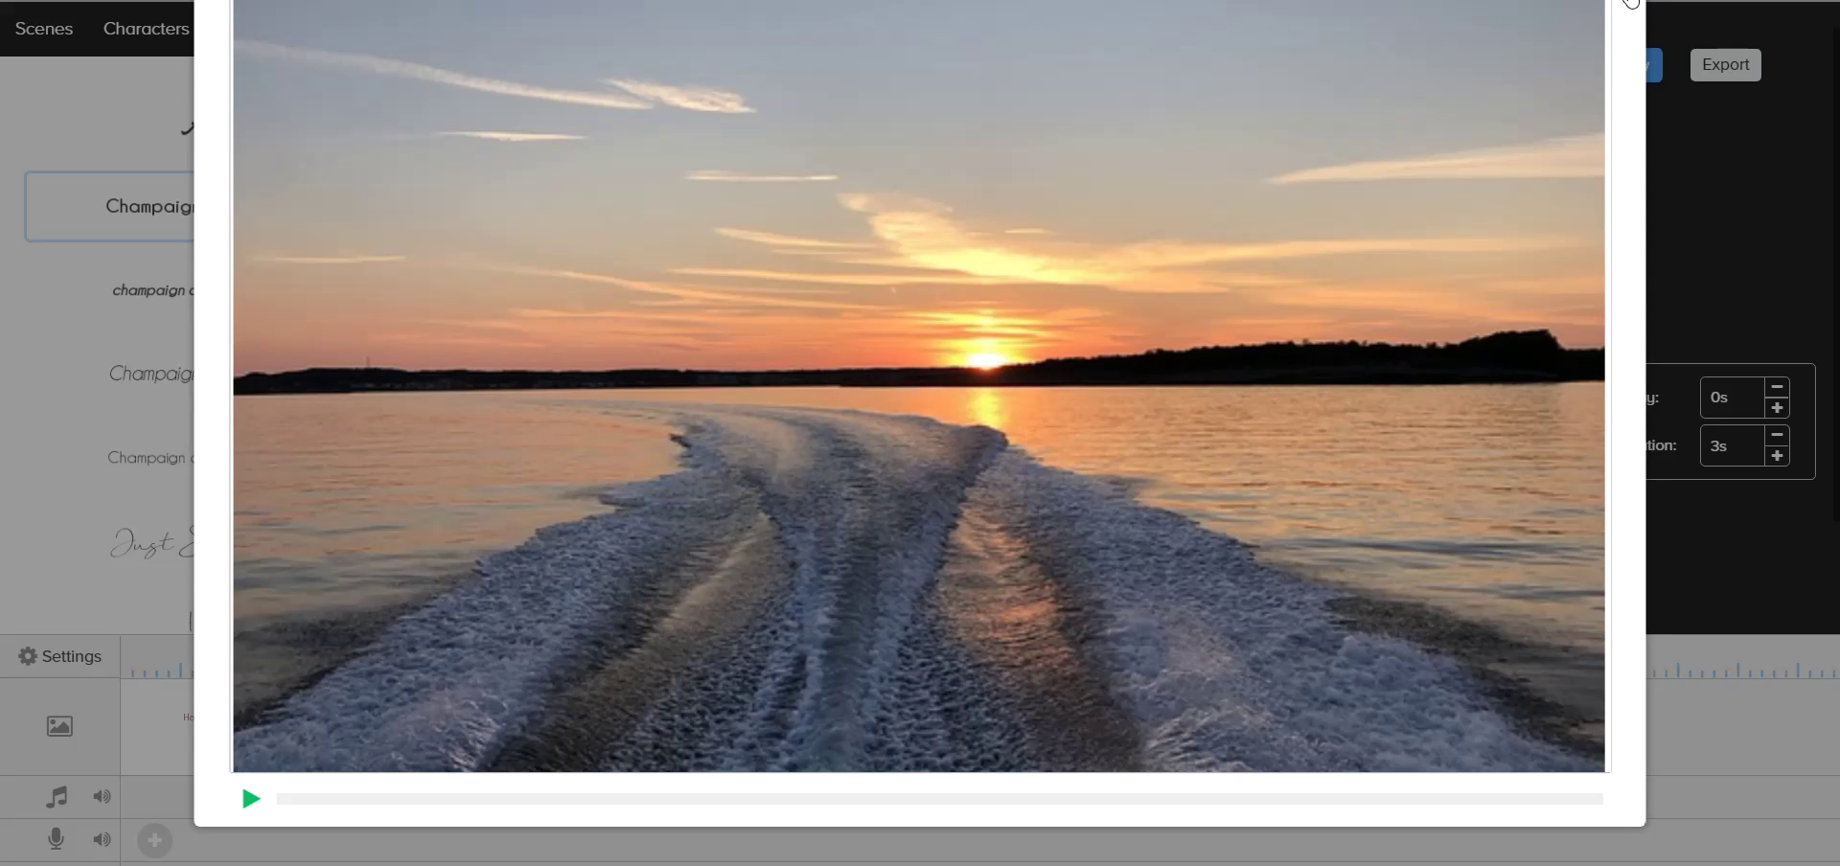
{"action": "left_click", "coordinate": [1629, 2]}
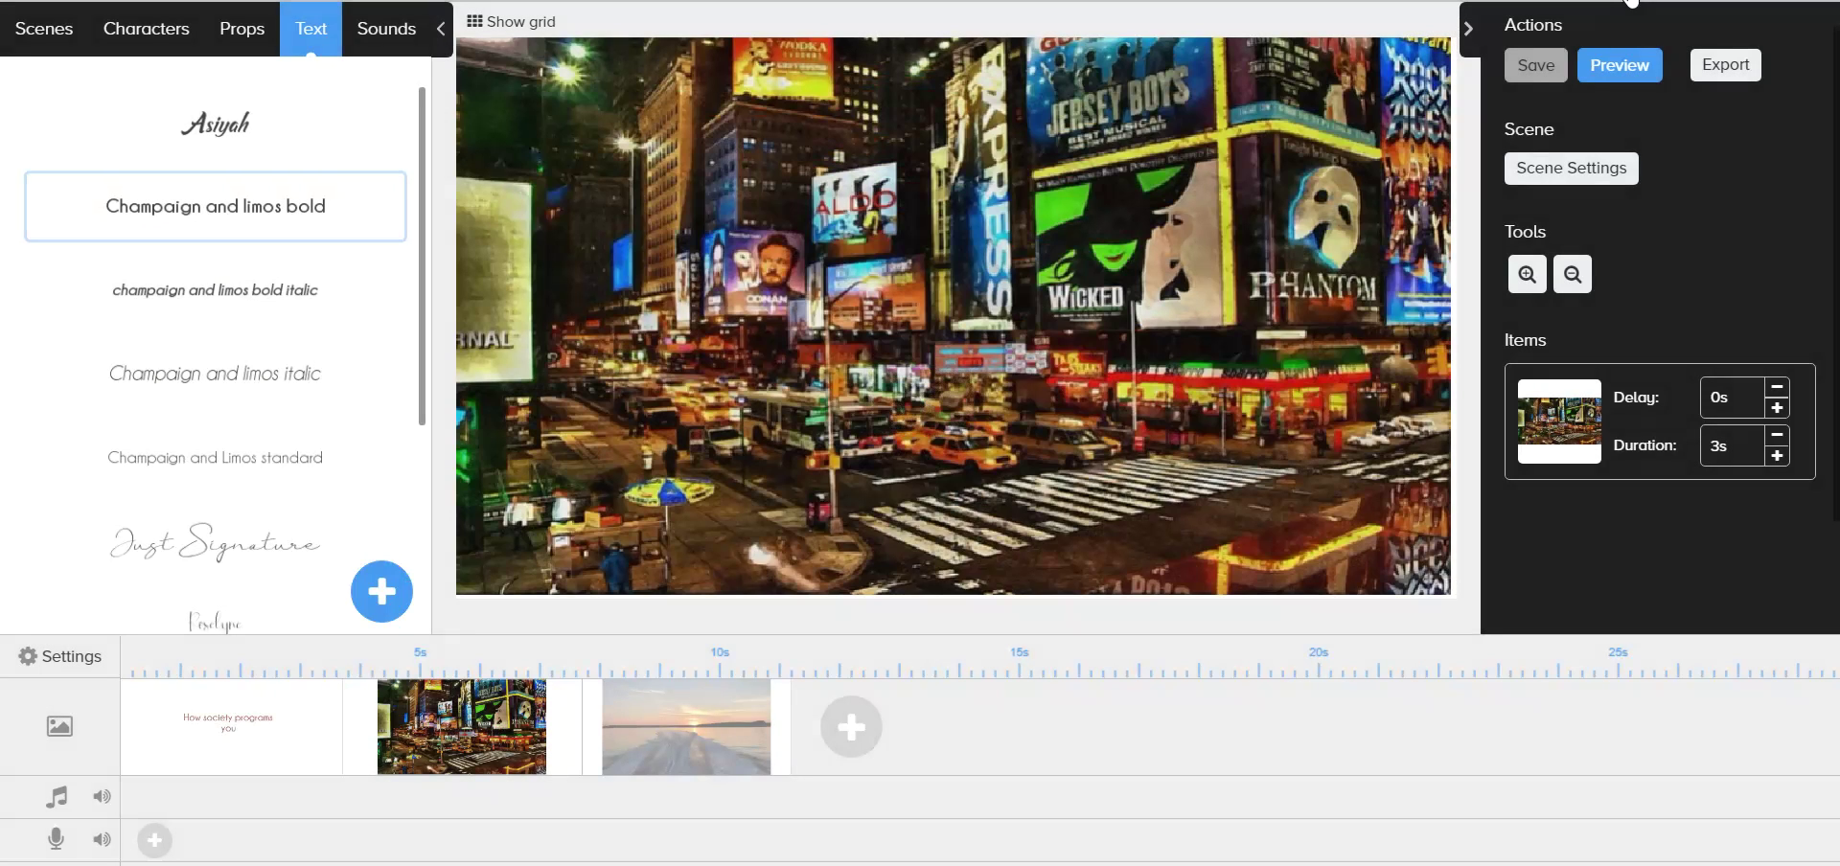
Step: Give the Times Square photo a 0s duration and 20 seconds of extra scene time
{"action": "left_click", "coordinate": [1738, 449]}
{"action": "type", "text": "0"}
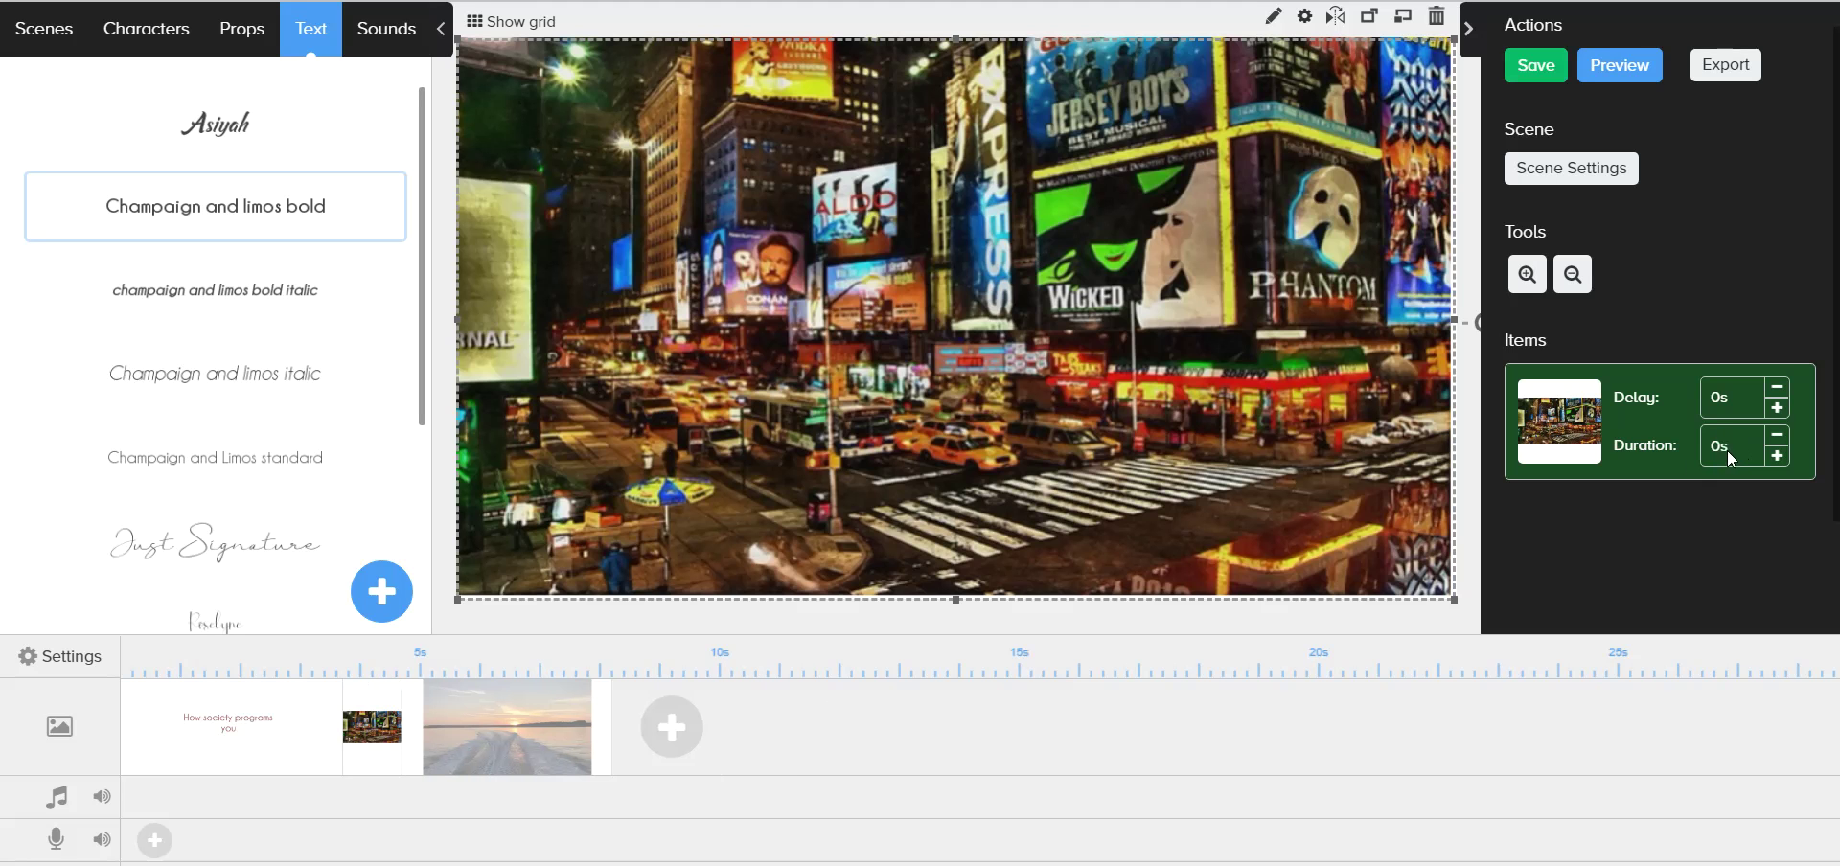
{"action": "left_click", "coordinate": [1617, 172]}
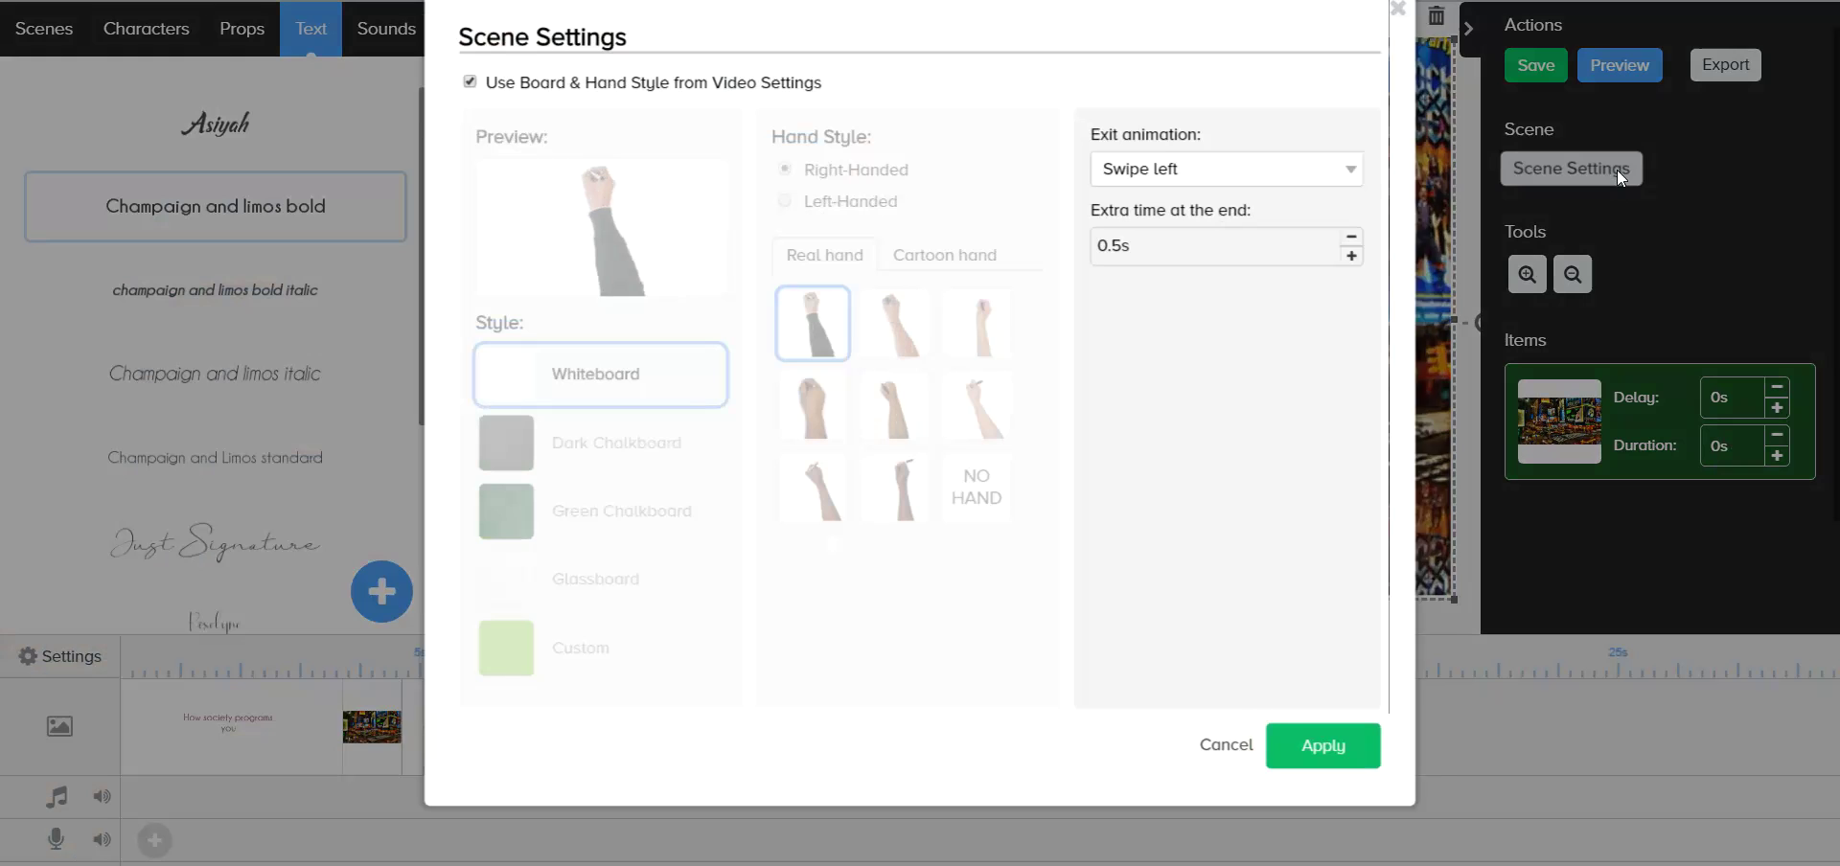
{"action": "key", "text": "BackSpace"}
{"action": "key", "text": "BackSpace"}
{"action": "key", "text": "BackSpace"}
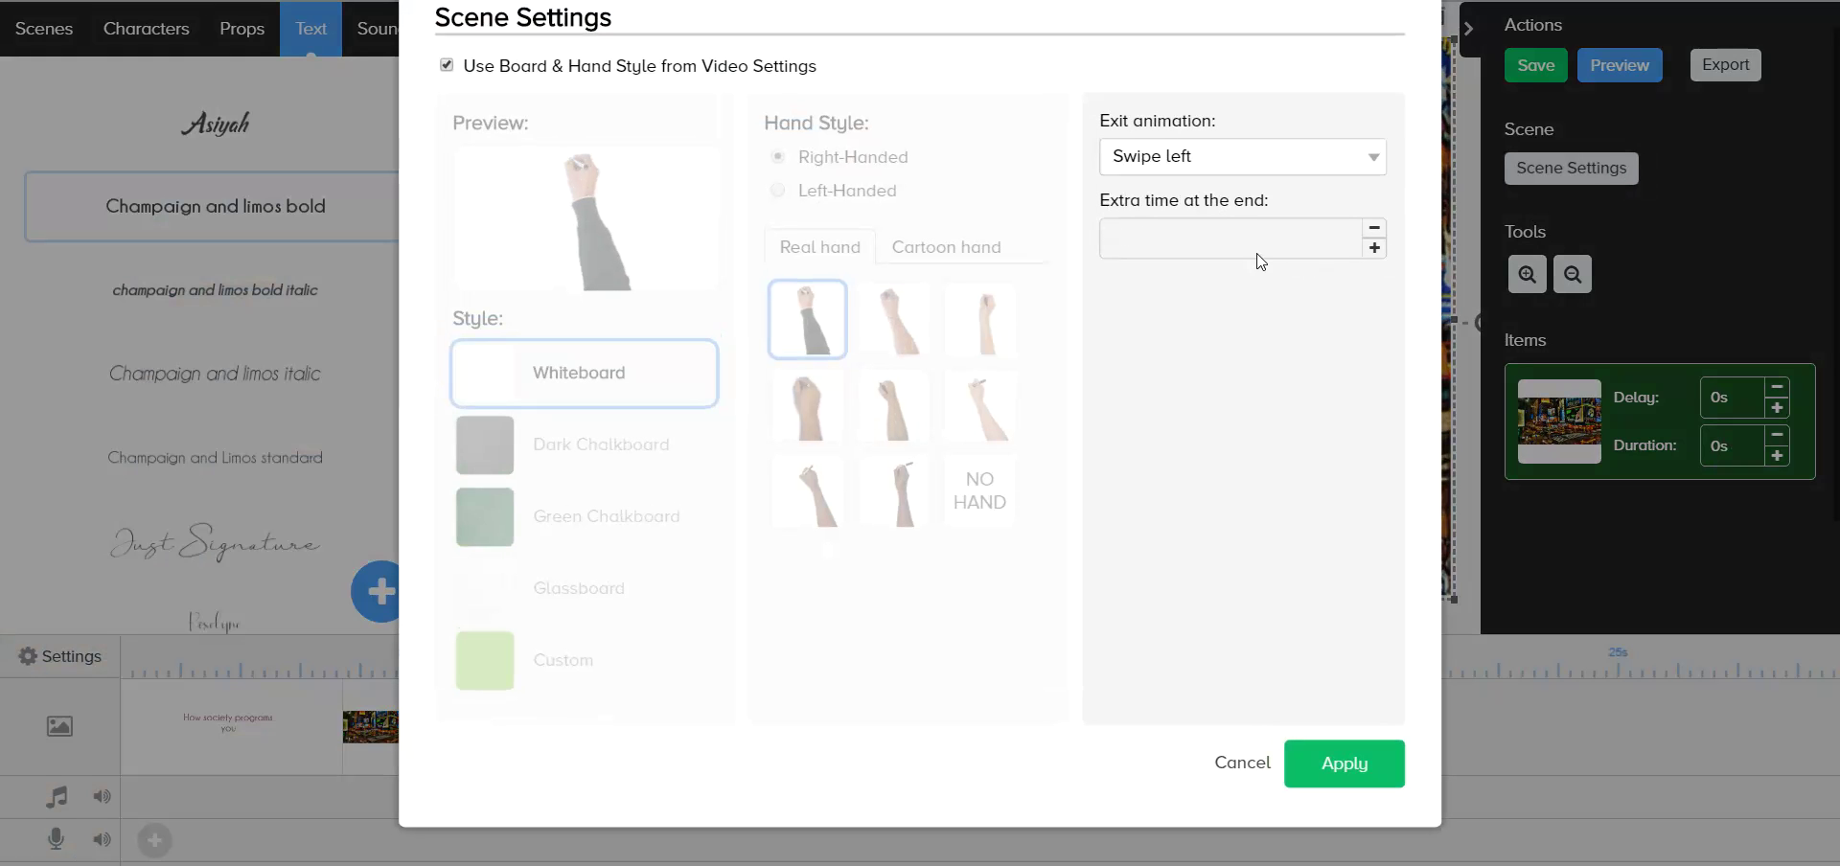
{"action": "type", "text": "20s"}
{"action": "left_click", "coordinate": [1322, 764]}
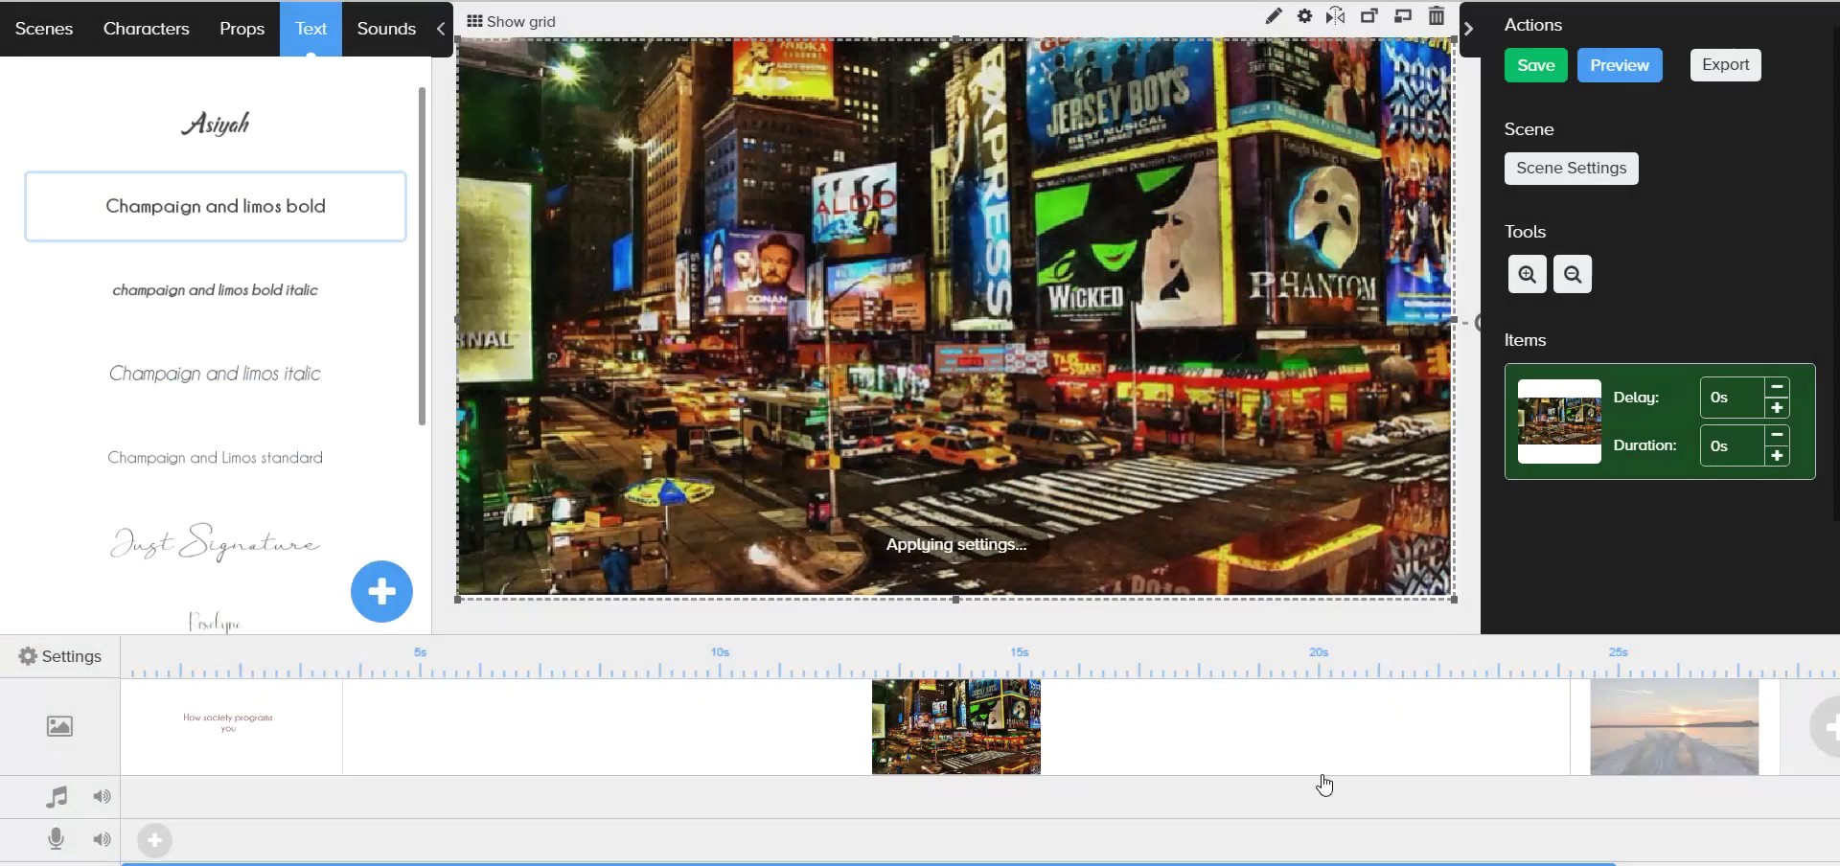
{"action": "left_click", "coordinate": [1626, 728]}
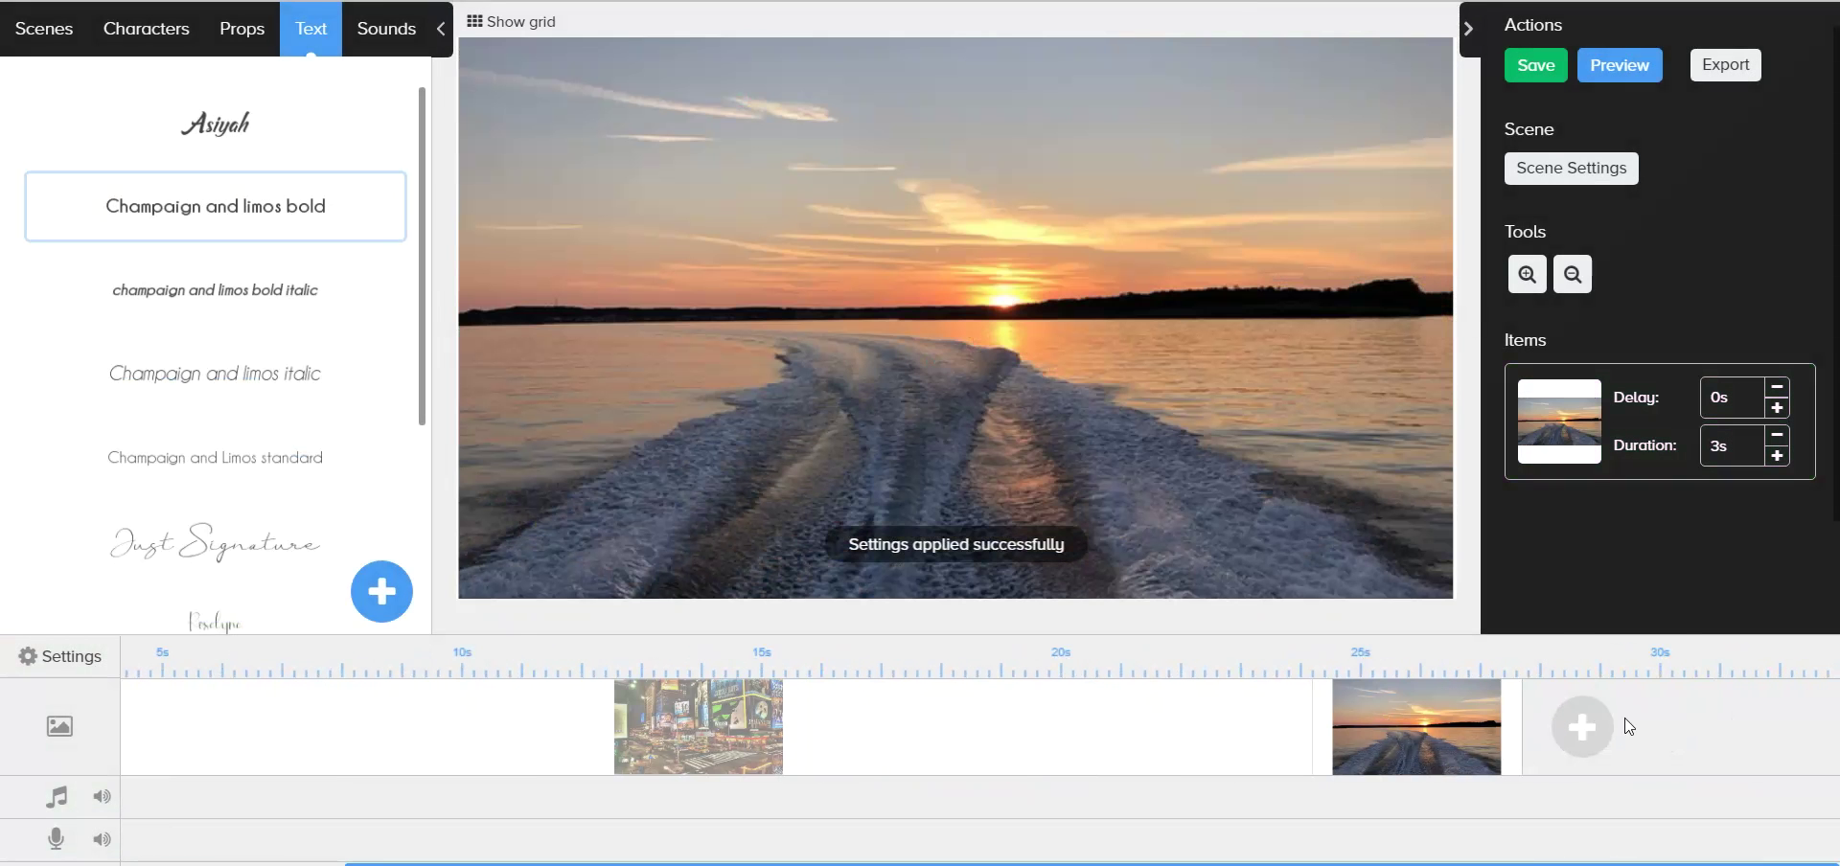
Step: Give the sunset photo a 0s duration and 10 seconds of extra time, then save
{"action": "left_click", "coordinate": [1730, 448]}
{"action": "type", "text": "0"}
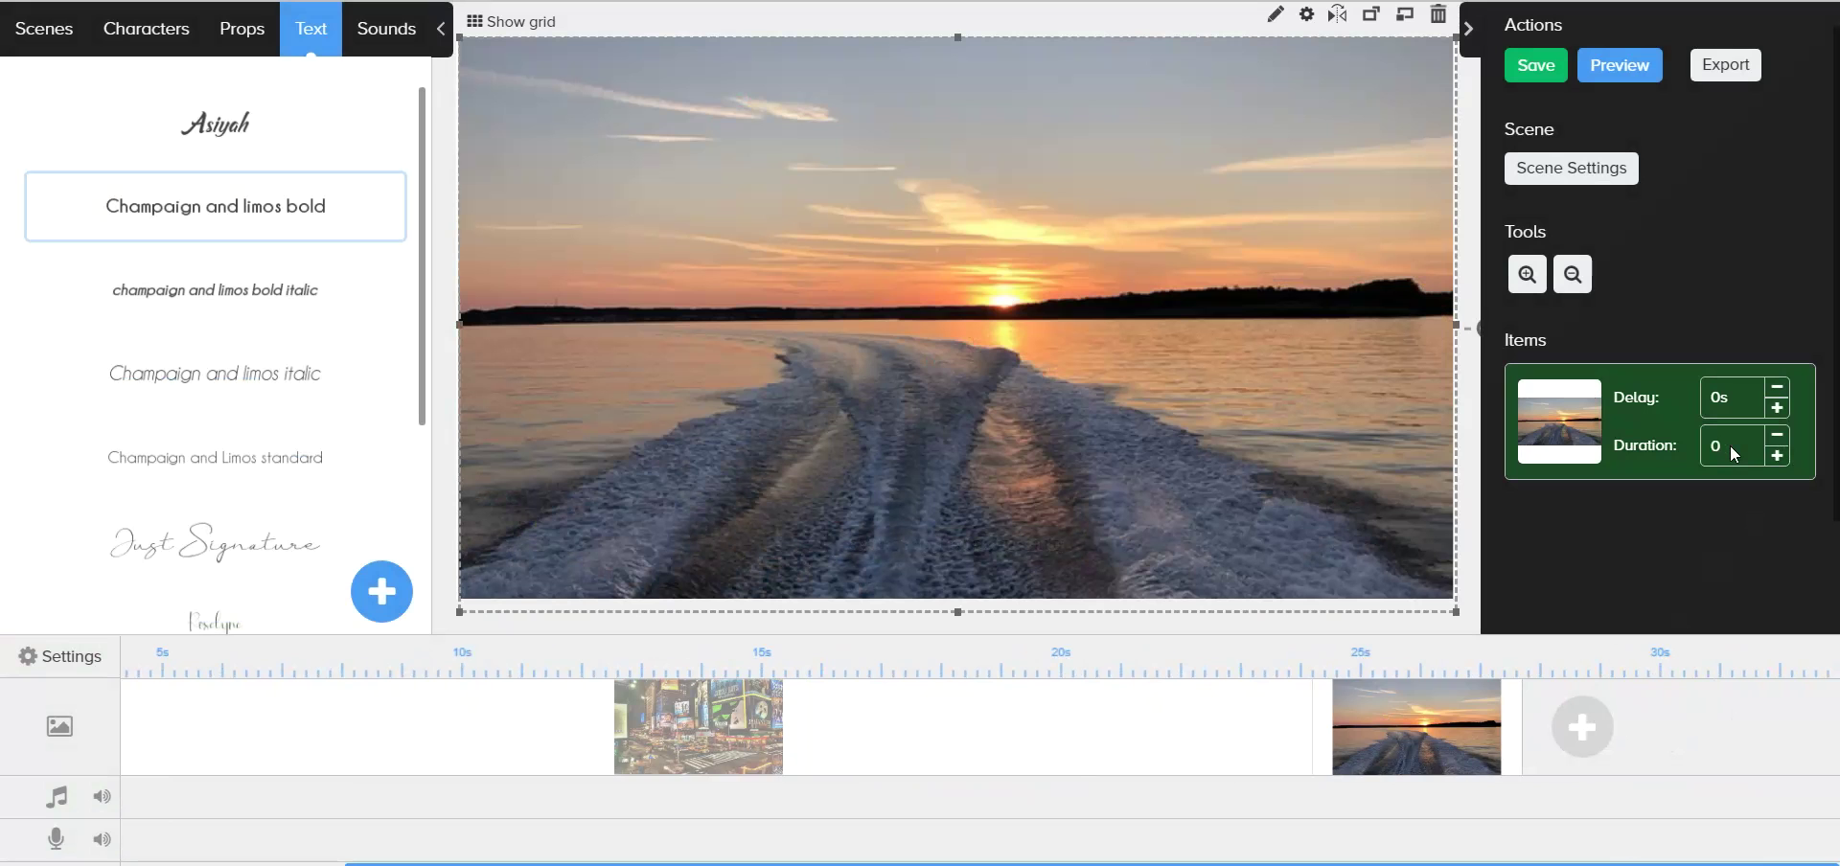
{"action": "key", "text": "Return"}
{"action": "left_click", "coordinate": [1604, 169]}
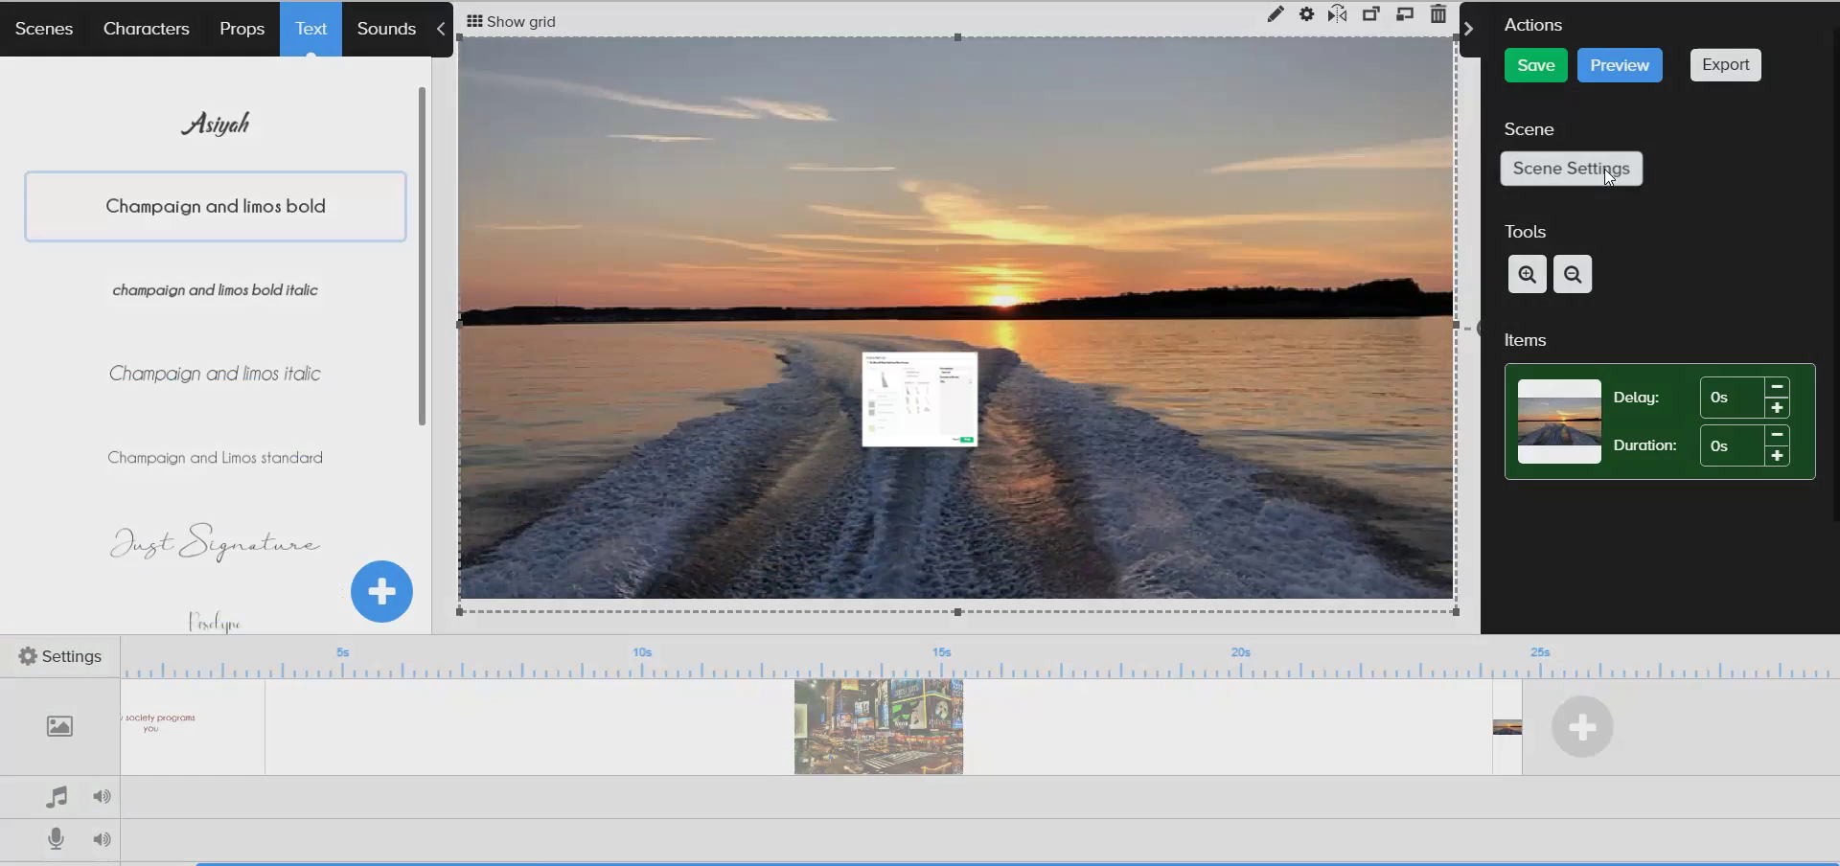
{"action": "left_click", "coordinate": [1249, 251]}
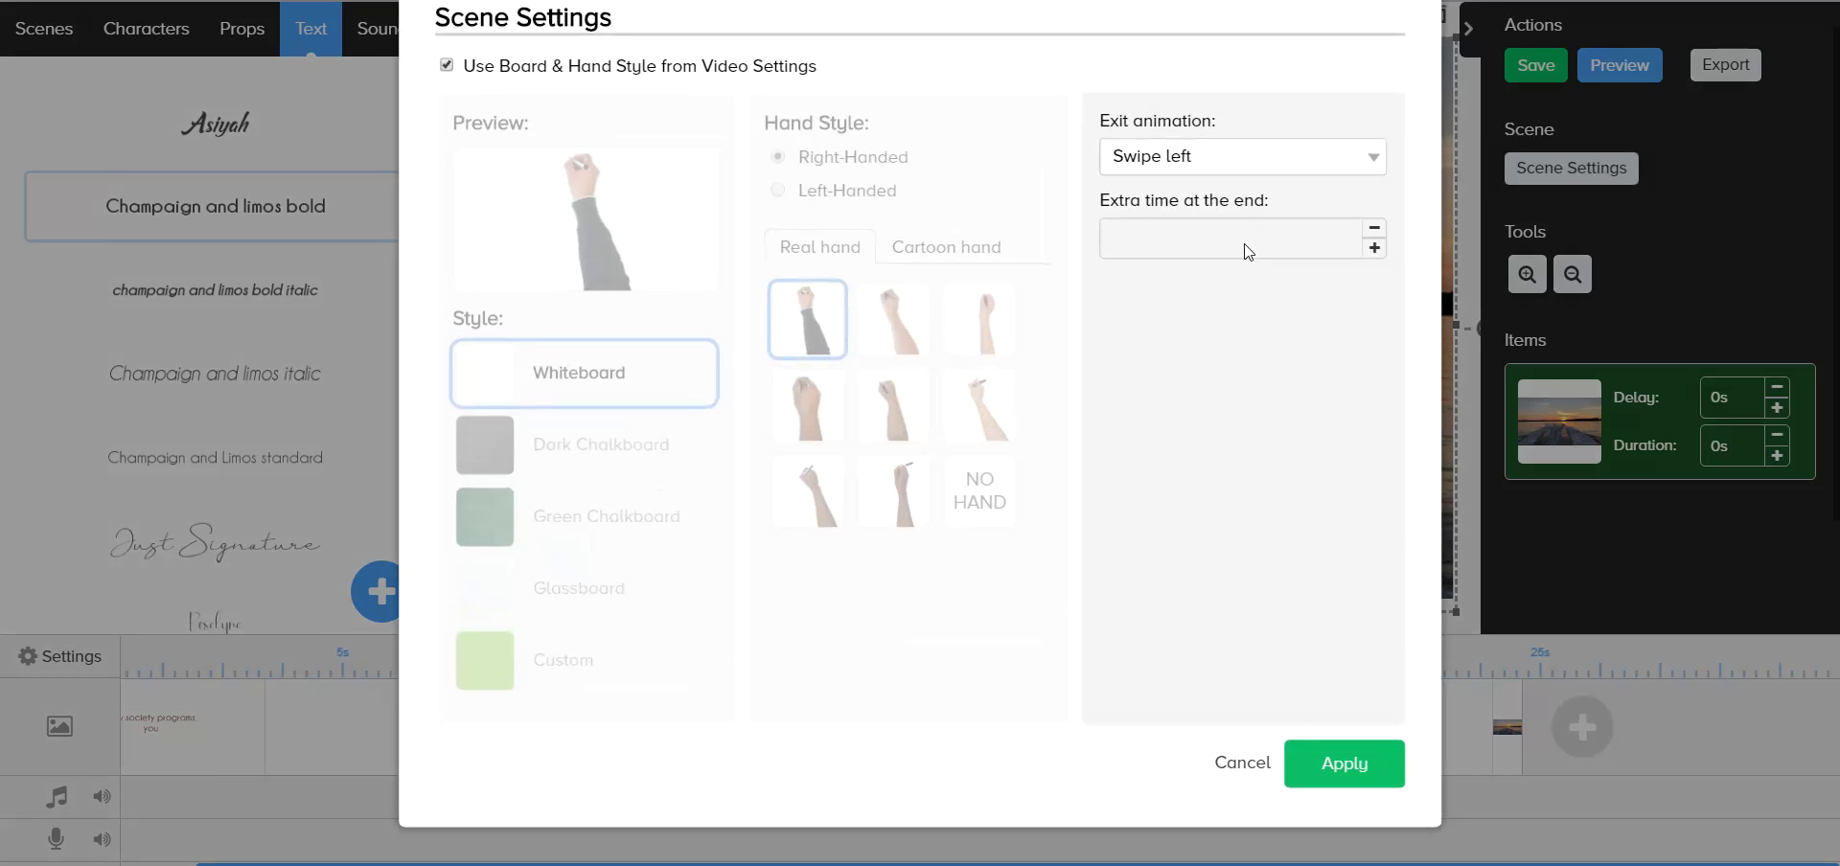
{"action": "type", "text": "10"}
{"action": "key", "text": "Return"}
{"action": "left_click", "coordinate": [1336, 768]}
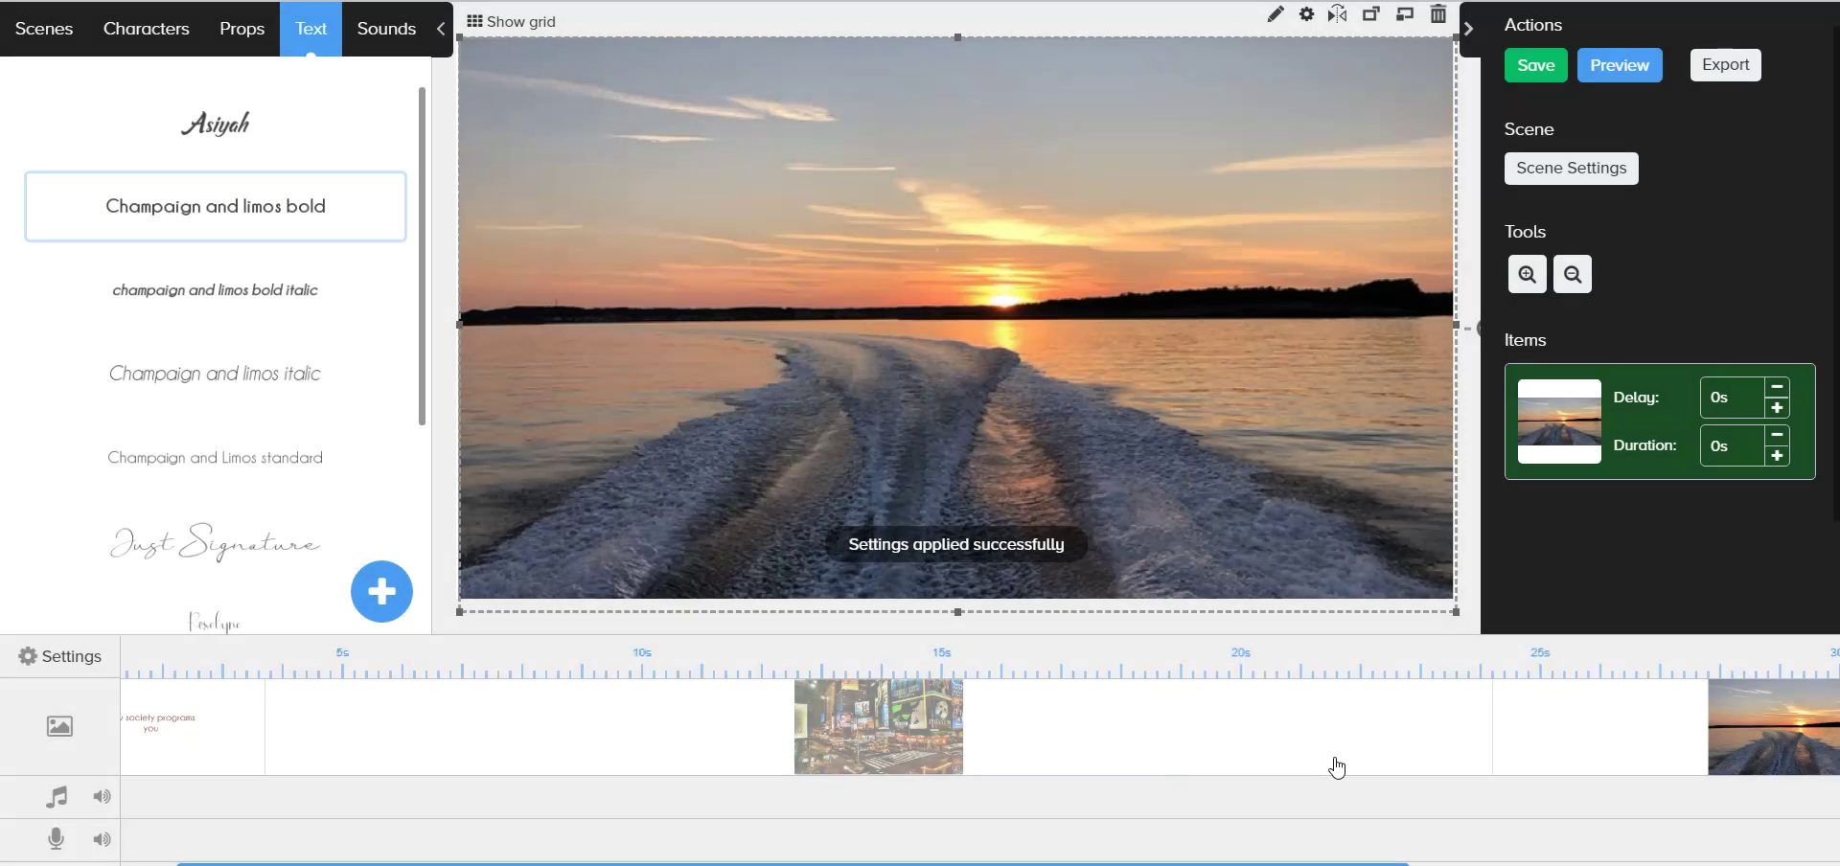
{"action": "left_click", "coordinate": [1531, 69]}
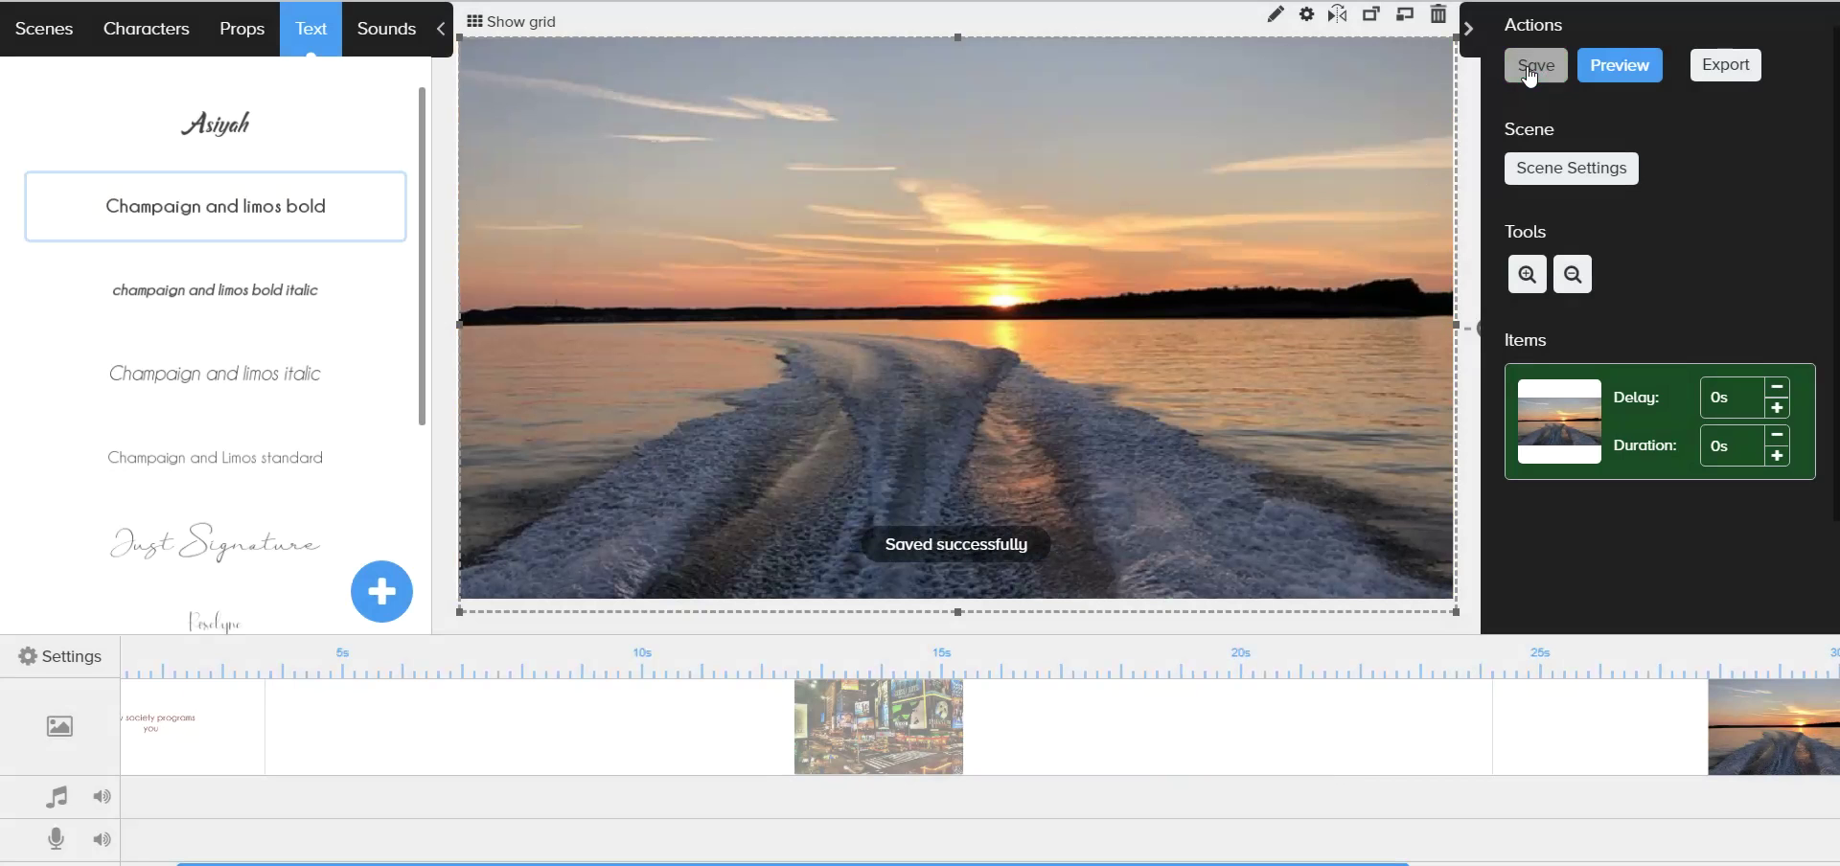
Step: Preview the whole video through to the final sunset scene
{"action": "left_click", "coordinate": [1634, 76]}
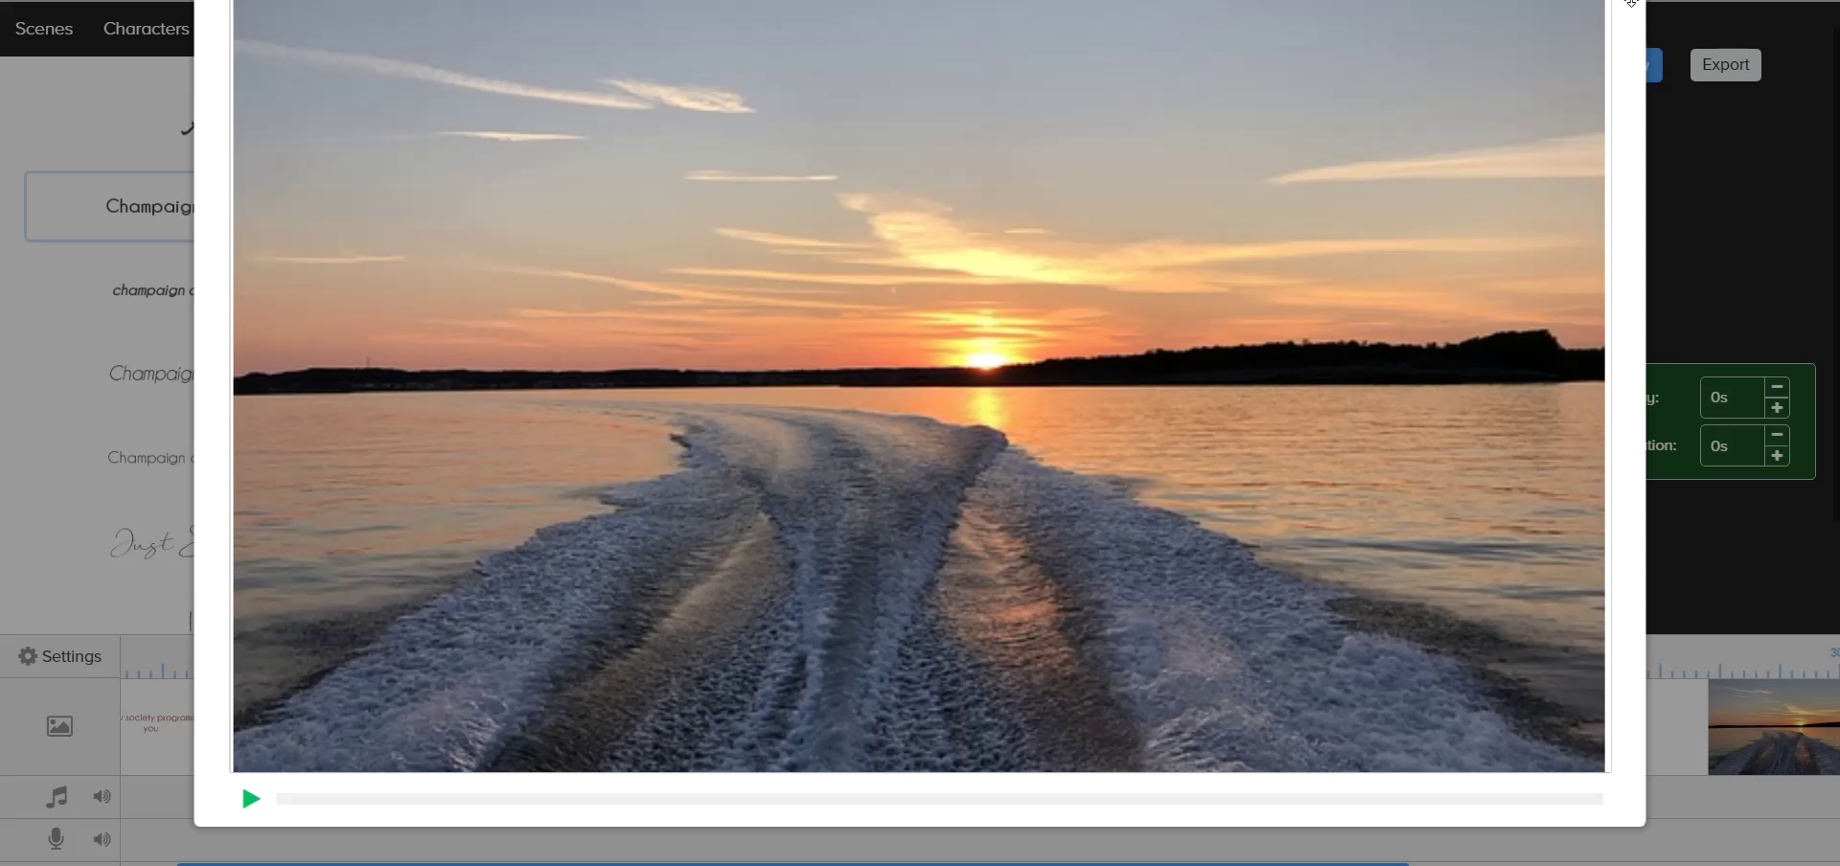
Step: Close the video preview to return to the sunset scene
{"action": "left_click", "coordinate": [1629, 2]}
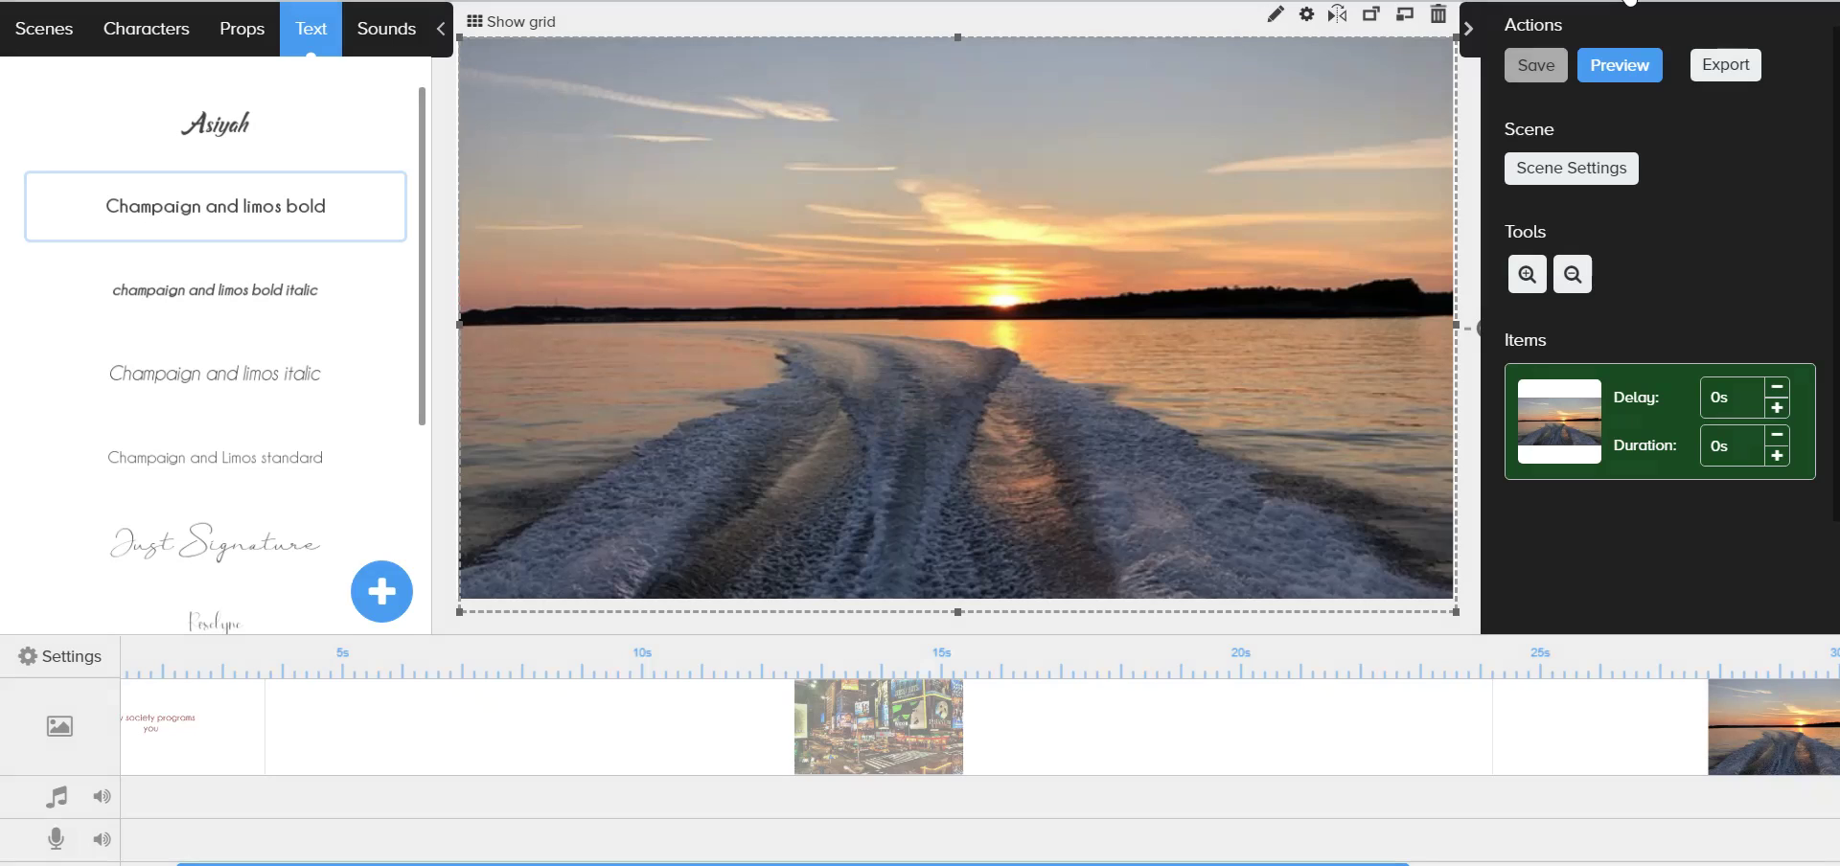